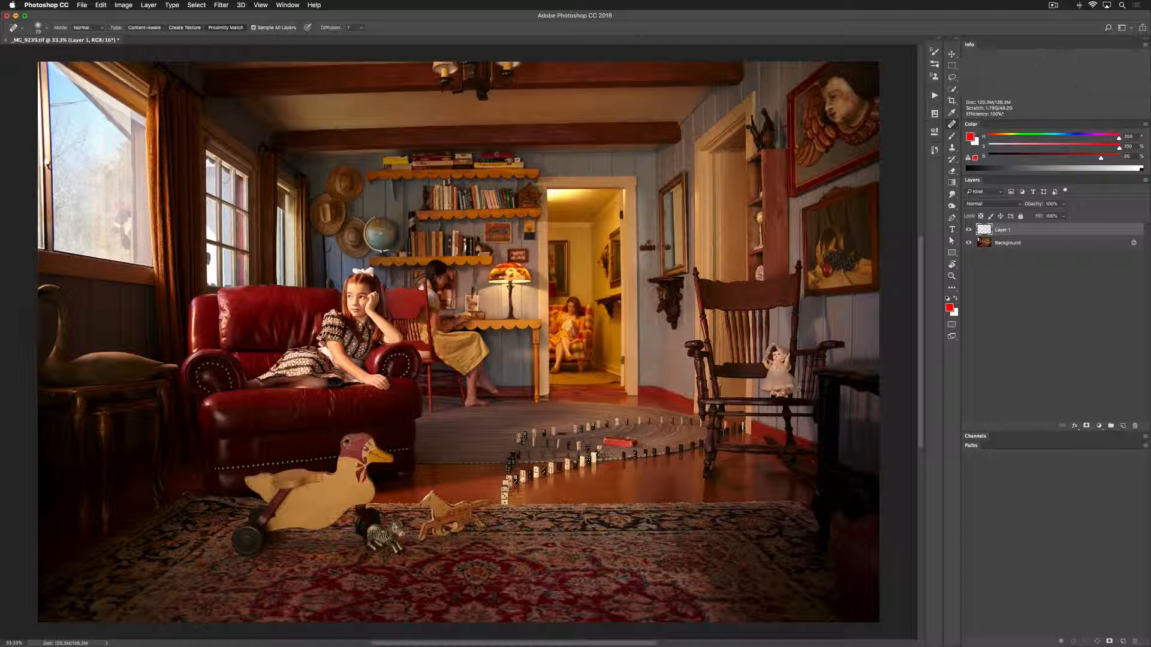
# Remove the spots on the large window's glass and frame with the Spot Healing Brush on Layer 1, and switch to the Clone Stamp tool
pyautogui.click(159, 88)
pyautogui.moveTo(50, 108)
pyautogui.mouseDown()
pyautogui.moveTo(88, 97)
pyautogui.moveTo(68, 106)
pyautogui.mouseUp()
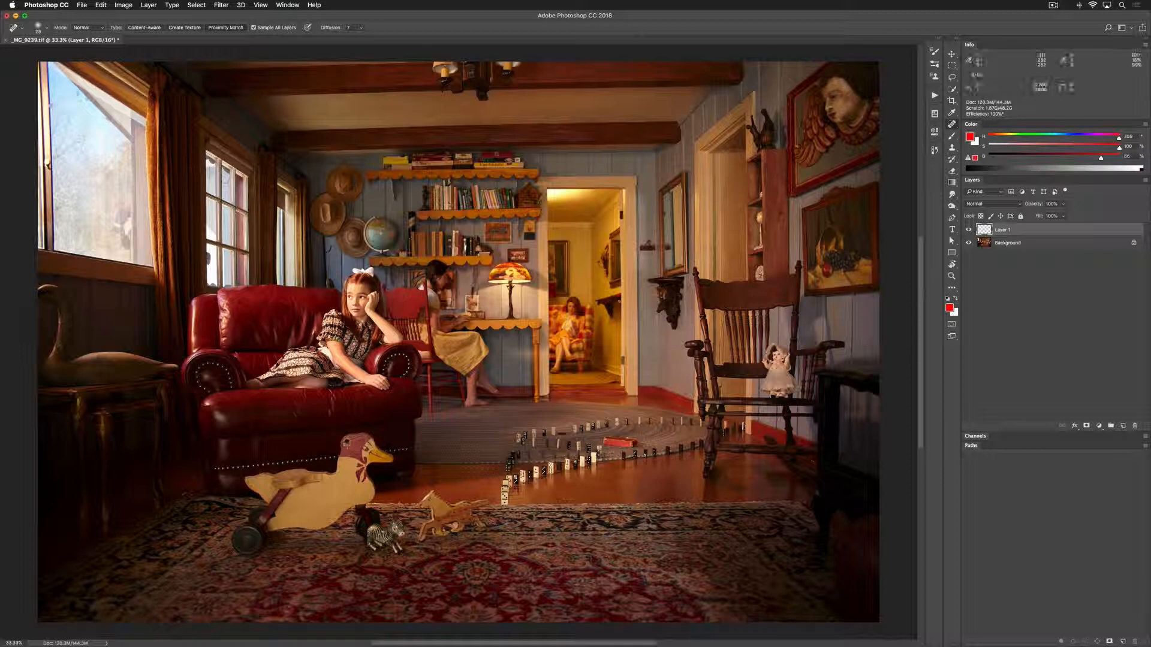
pyautogui.click(63, 103)
pyautogui.press('z')
pyautogui.press('s')
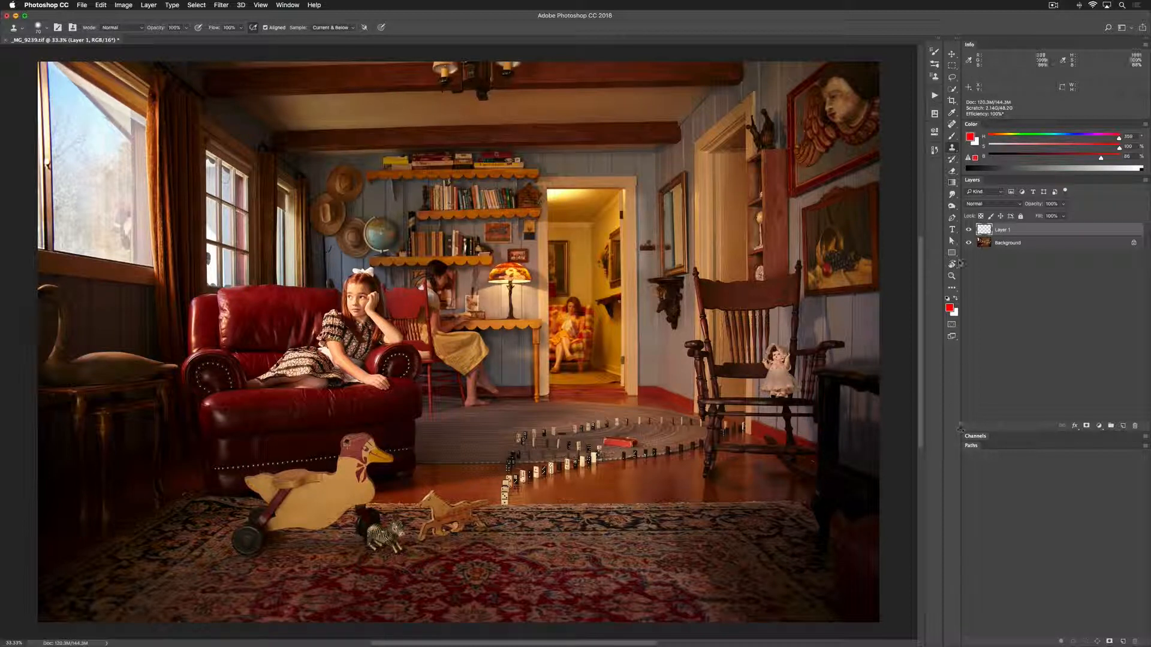
# Compare the photo with Layer 1's retouching hidden and shown
pyautogui.click(969, 232)
pyautogui.click(968, 231)
pyautogui.click(969, 231)
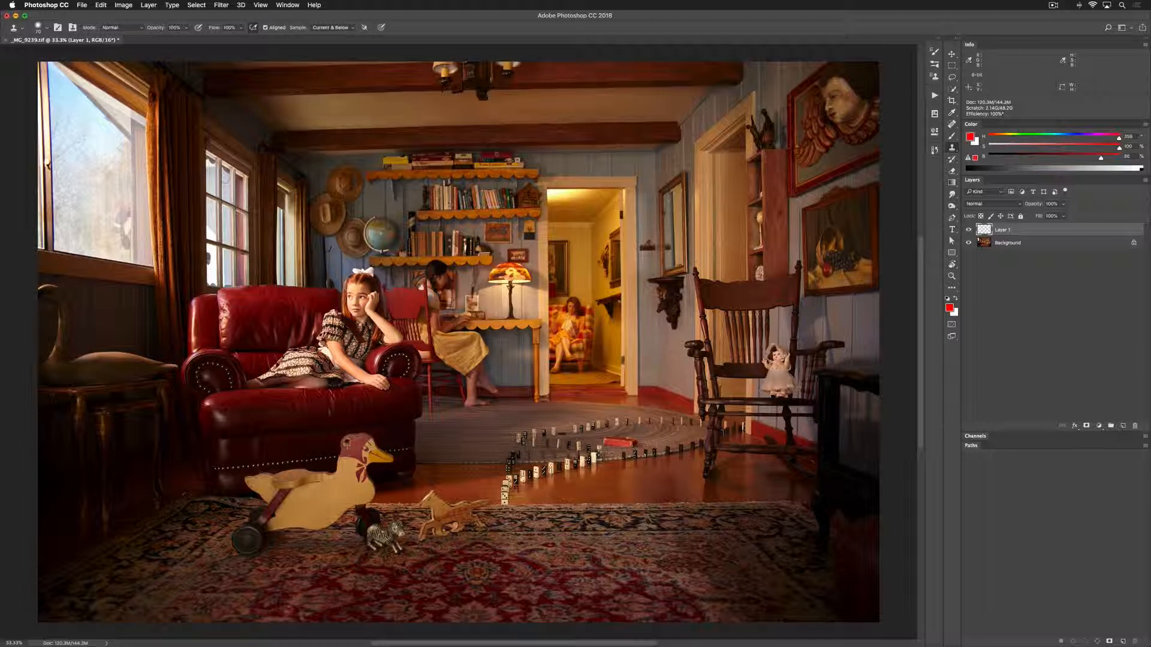
# Add a Curves adjustment layer with the midtones raised from about 112 to 145, and invert its mask to black
pyautogui.click(1101, 426)
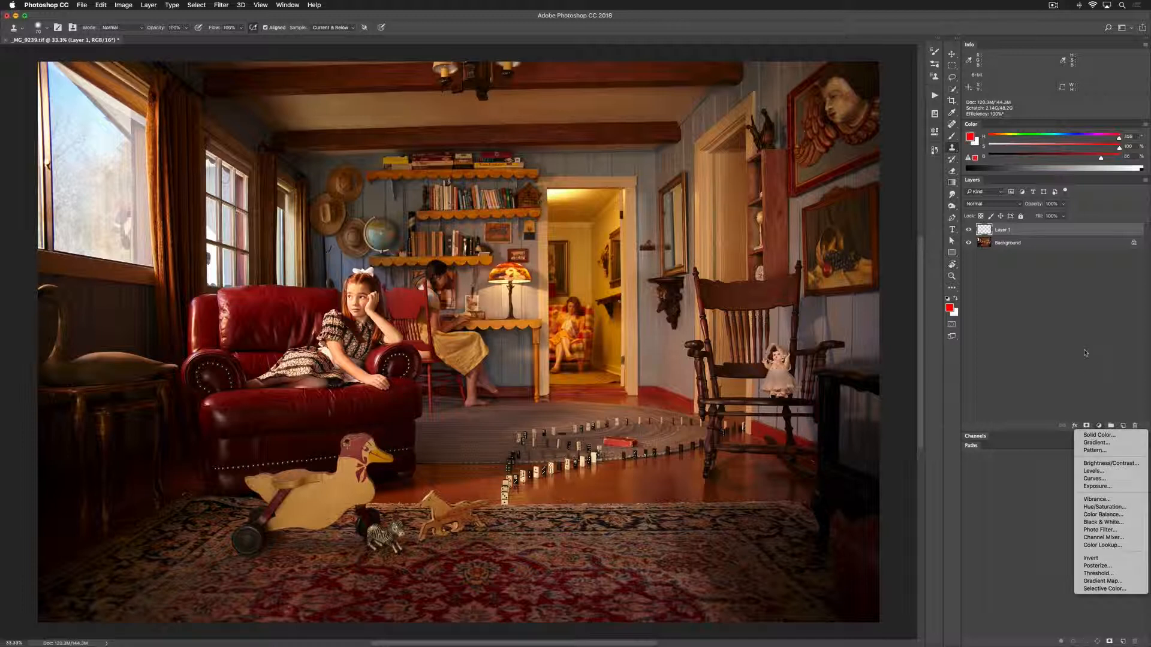
pyautogui.click(1098, 481)
pyautogui.moveTo(829, 235); pyautogui.dragTo(828, 222)
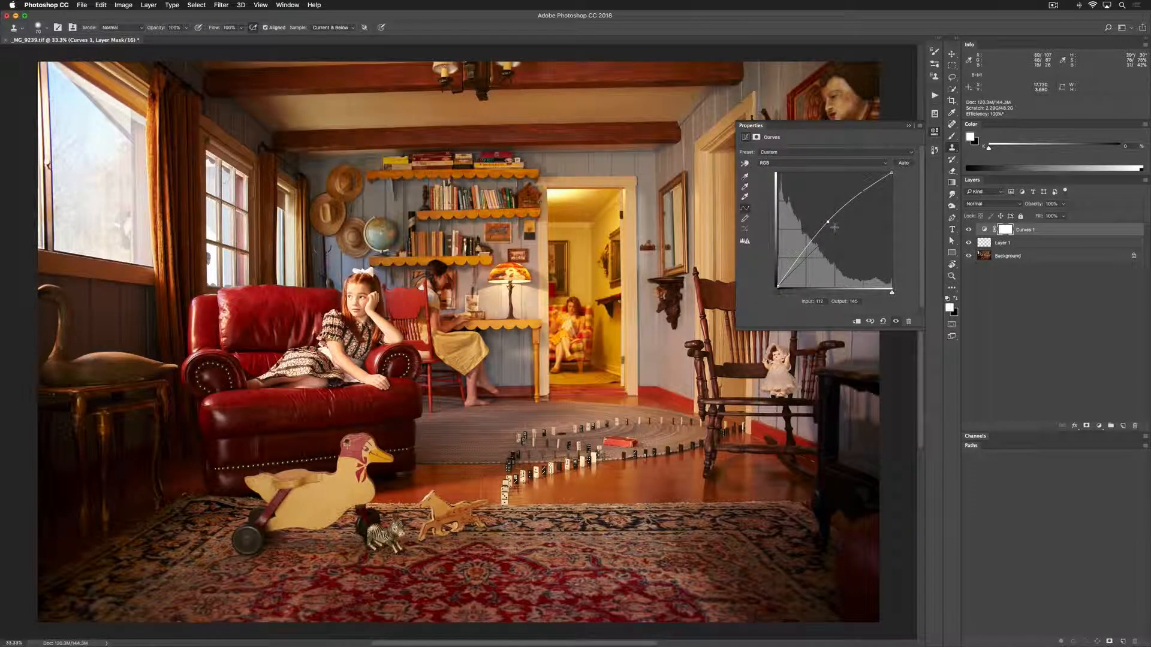
pyautogui.press('super+i')
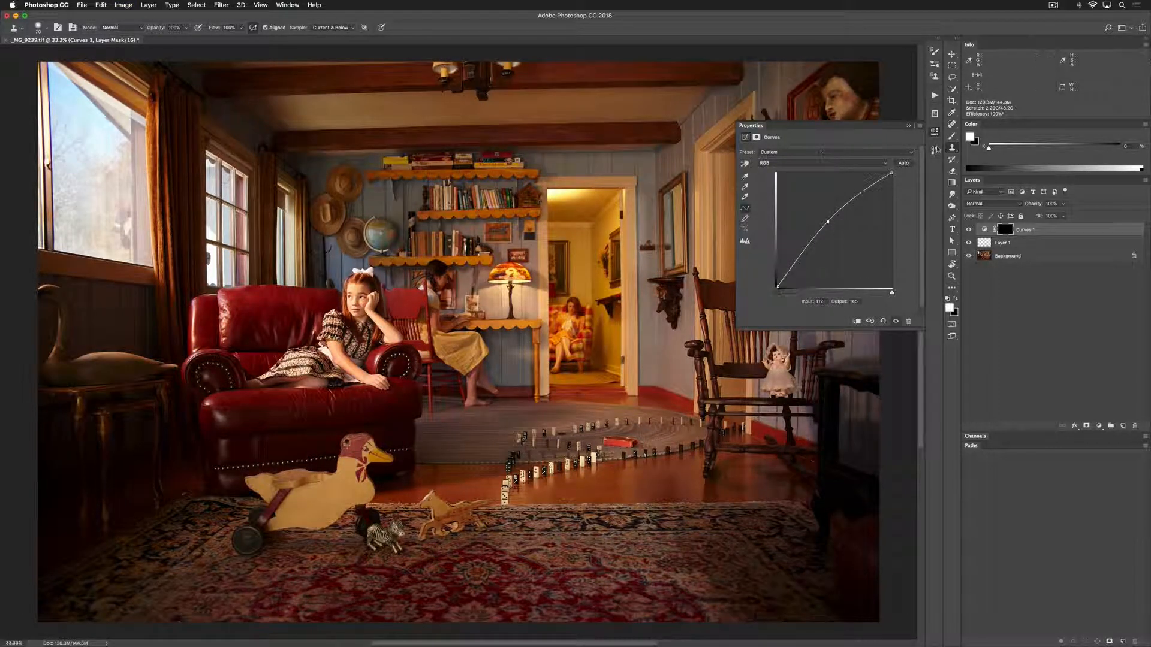
# Paint white on the Curves mask with a large soft 1400-pixel brush to lighten the side table, swan and dark floor beneath the big window
pyautogui.click(952, 136)
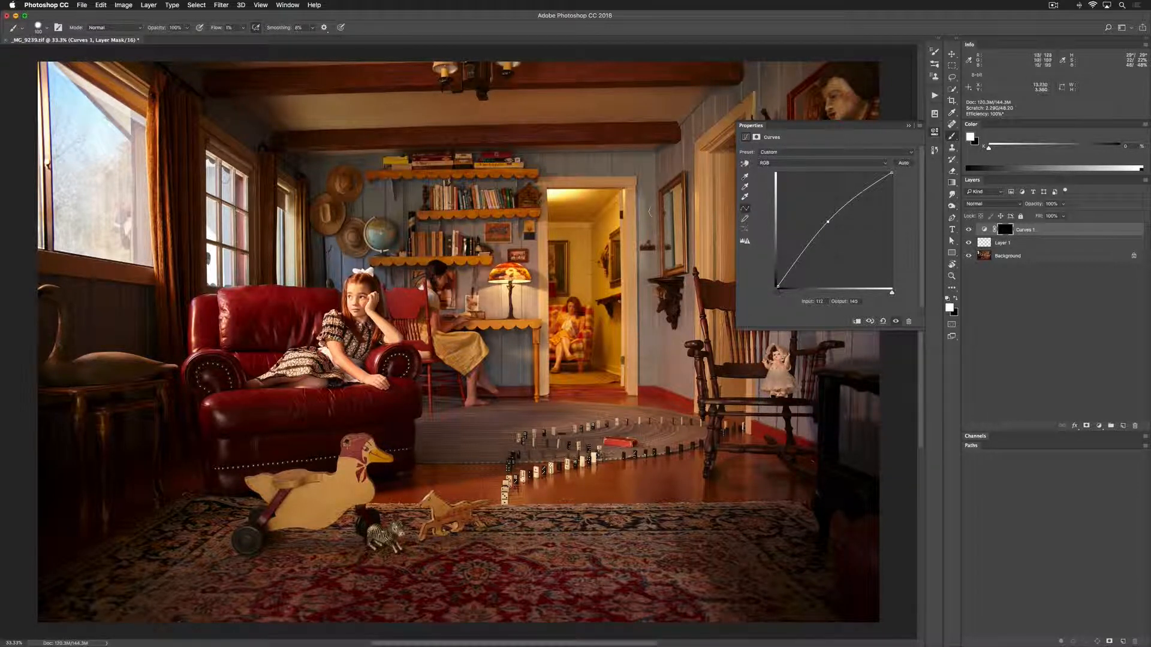
pyautogui.press(']')
pyautogui.press(']')
pyautogui.press(']')
pyautogui.press(']')
pyautogui.press(']')
pyautogui.press(']')
pyautogui.press(']')
pyautogui.press(']')
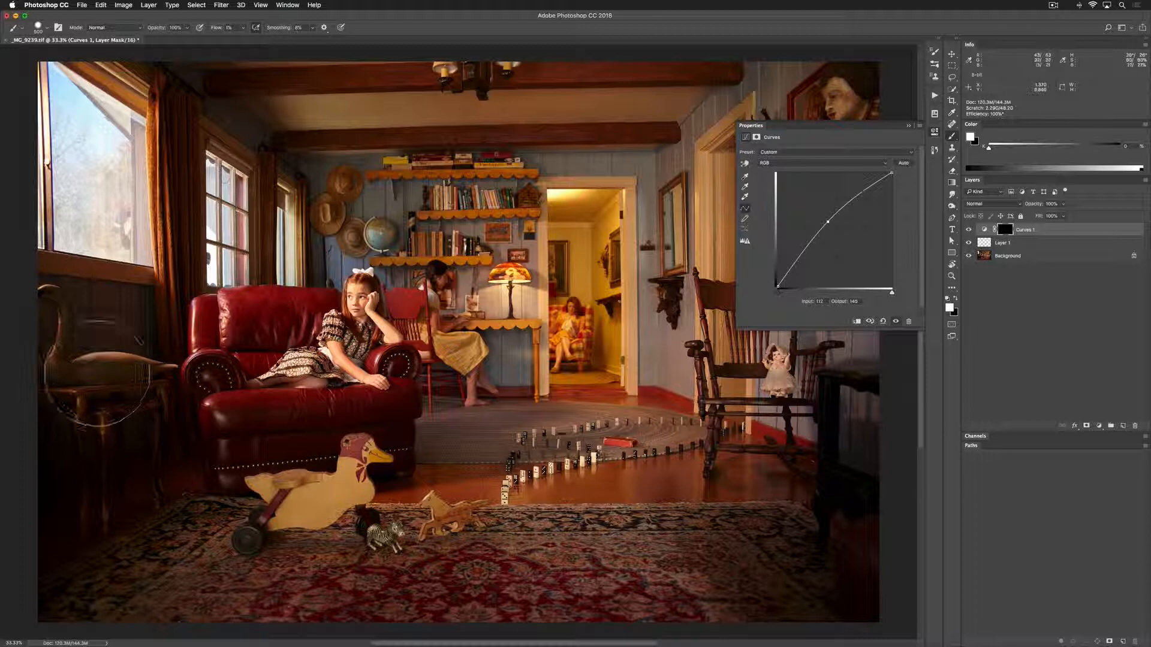
pyautogui.press(']')
pyautogui.press(']')
pyautogui.press(']')
pyautogui.press(']')
pyautogui.press(']')
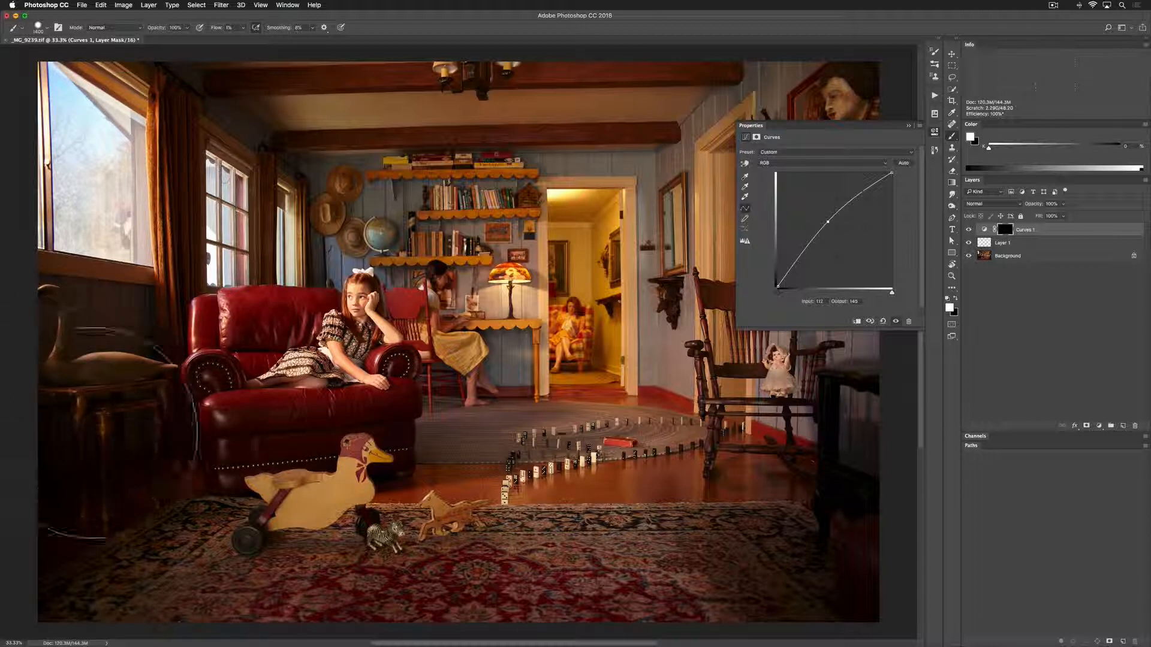
pyautogui.moveTo(93, 537)
pyautogui.mouseDown()
pyautogui.moveTo(78, 354)
pyautogui.moveTo(90, 364)
pyautogui.moveTo(99, 562)
pyautogui.moveTo(126, 544)
pyautogui.moveTo(117, 508)
pyautogui.moveTo(158, 451)
pyautogui.moveTo(124, 438)
pyautogui.mouseUp()
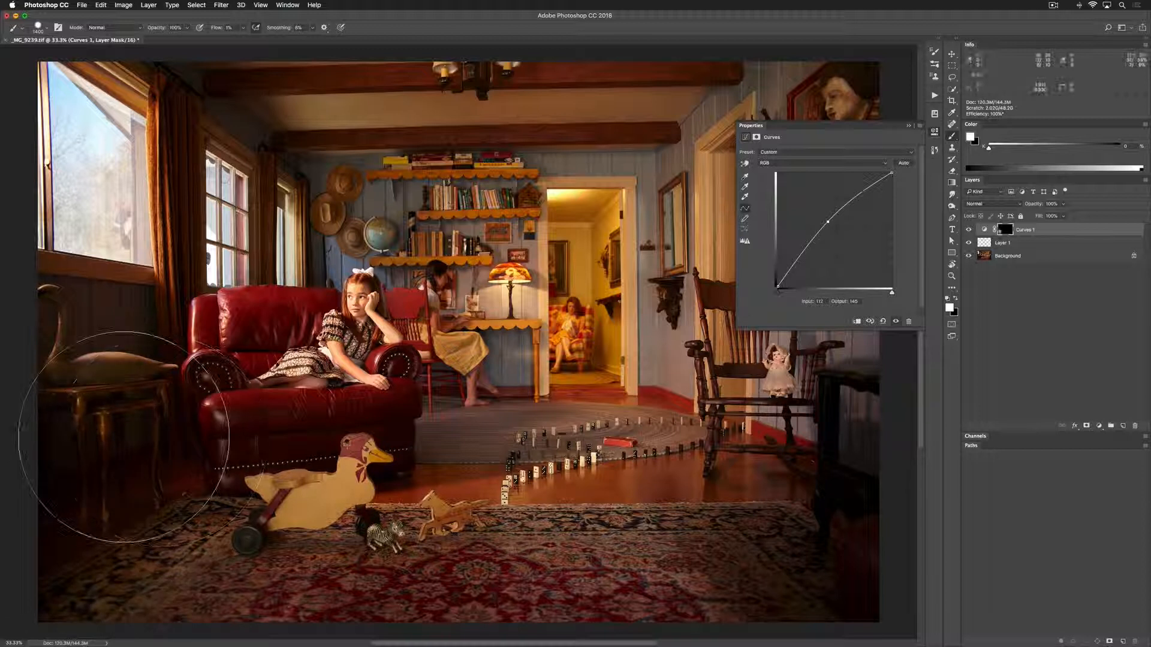
pyautogui.moveTo(137, 389)
pyautogui.mouseDown()
pyautogui.moveTo(104, 506)
pyautogui.moveTo(108, 454)
pyautogui.moveTo(74, 489)
pyautogui.moveTo(144, 471)
pyautogui.moveTo(165, 413)
pyautogui.moveTo(159, 377)
pyautogui.moveTo(87, 487)
pyautogui.moveTo(51, 498)
pyautogui.moveTo(77, 406)
pyautogui.moveTo(119, 407)
pyautogui.moveTo(135, 384)
pyautogui.mouseUp()
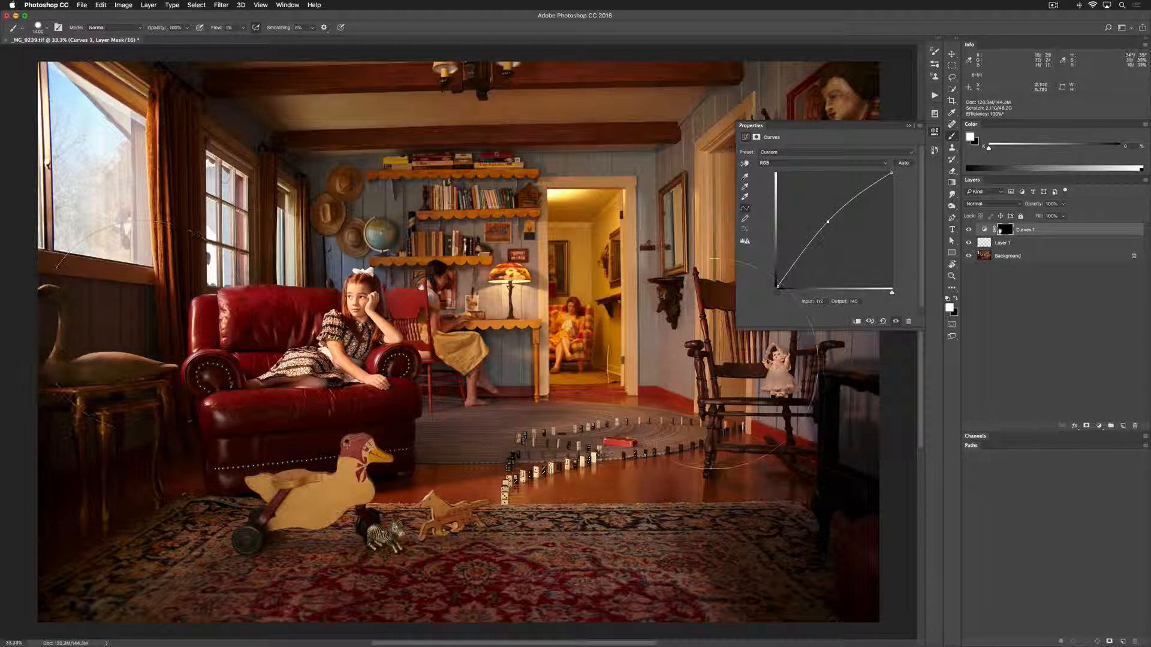
# Lighten the rug's dark corner and the black stove beside the rocking chair by painting the Curves mask, reducing the brush to 500 pixels
pyautogui.moveTo(812, 415)
pyautogui.mouseDown()
pyautogui.moveTo(815, 542)
pyautogui.moveTo(791, 515)
pyautogui.moveTo(786, 528)
pyautogui.moveTo(796, 518)
pyautogui.moveTo(761, 508)
pyautogui.moveTo(802, 517)
pyautogui.moveTo(787, 483)
pyautogui.mouseUp()
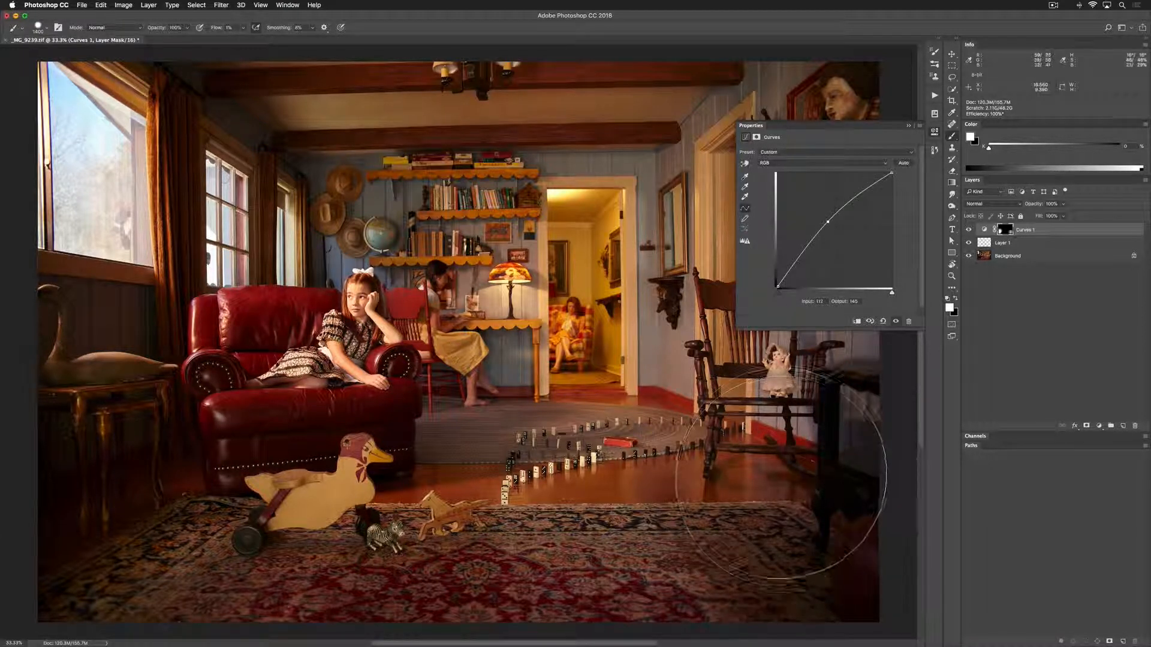
pyautogui.press('[')
pyautogui.press('[')
pyautogui.press('[')
pyautogui.press('[')
pyautogui.press('[')
pyautogui.press('[')
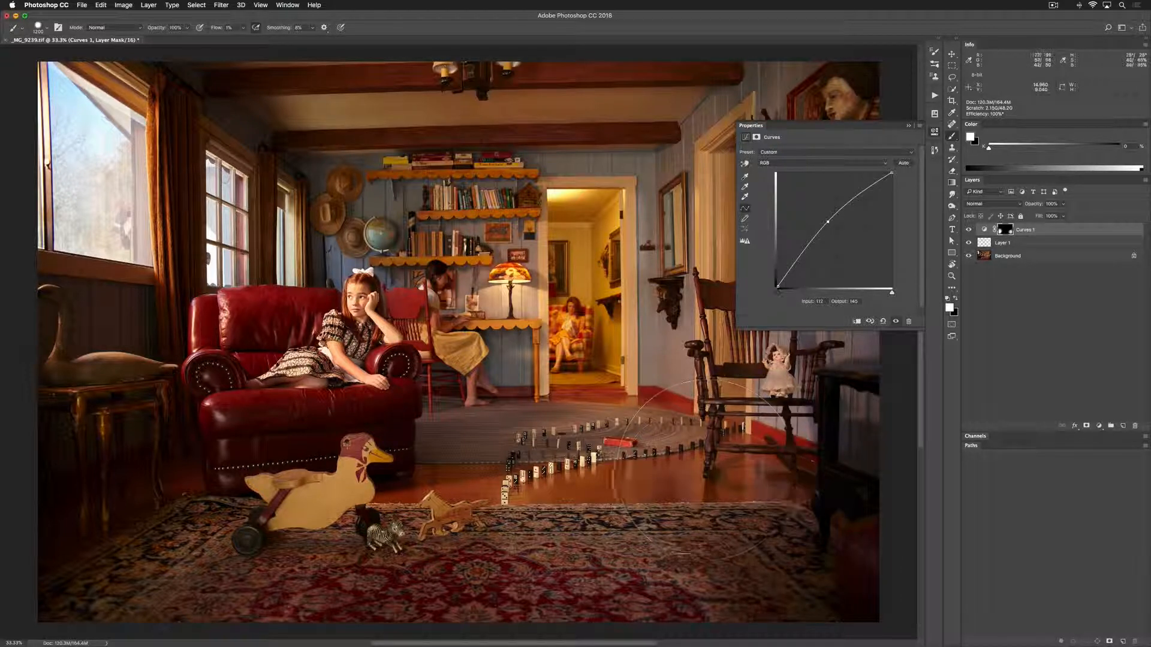
pyautogui.press('[')
pyautogui.press('[')
pyautogui.press('[')
pyautogui.moveTo(782, 555)
pyautogui.mouseDown()
pyautogui.moveTo(756, 566)
pyautogui.moveTo(867, 627)
pyautogui.moveTo(822, 540)
pyautogui.moveTo(833, 480)
pyautogui.mouseUp()
pyautogui.moveTo(836, 433); pyautogui.dragTo(861, 393)
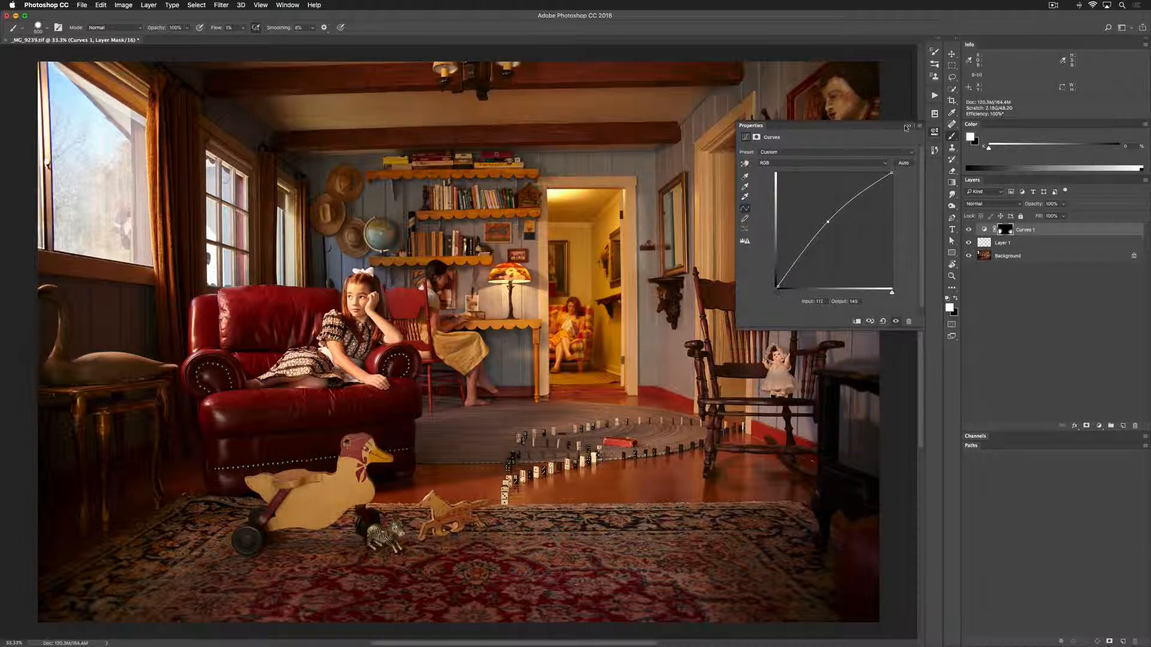
# Dock the Properties panel above the Color panel and compare the photo with the Curves 1 layer hidden and shown
pyautogui.moveTo(878, 127); pyautogui.dragTo(1028, 123)
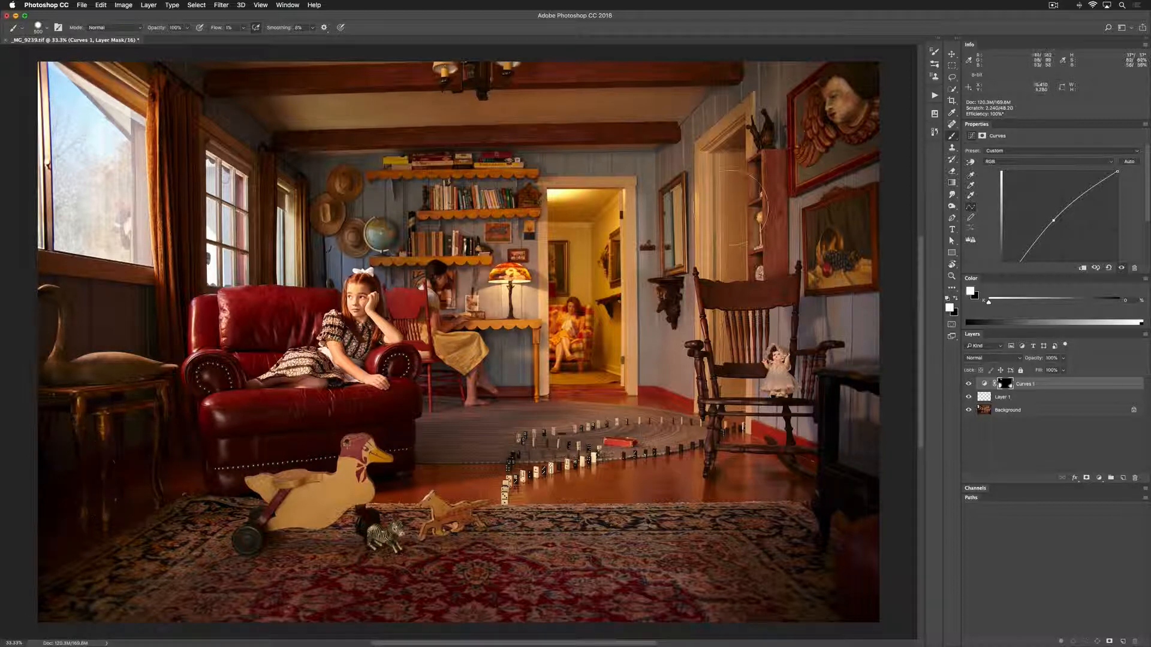
pyautogui.click(969, 385)
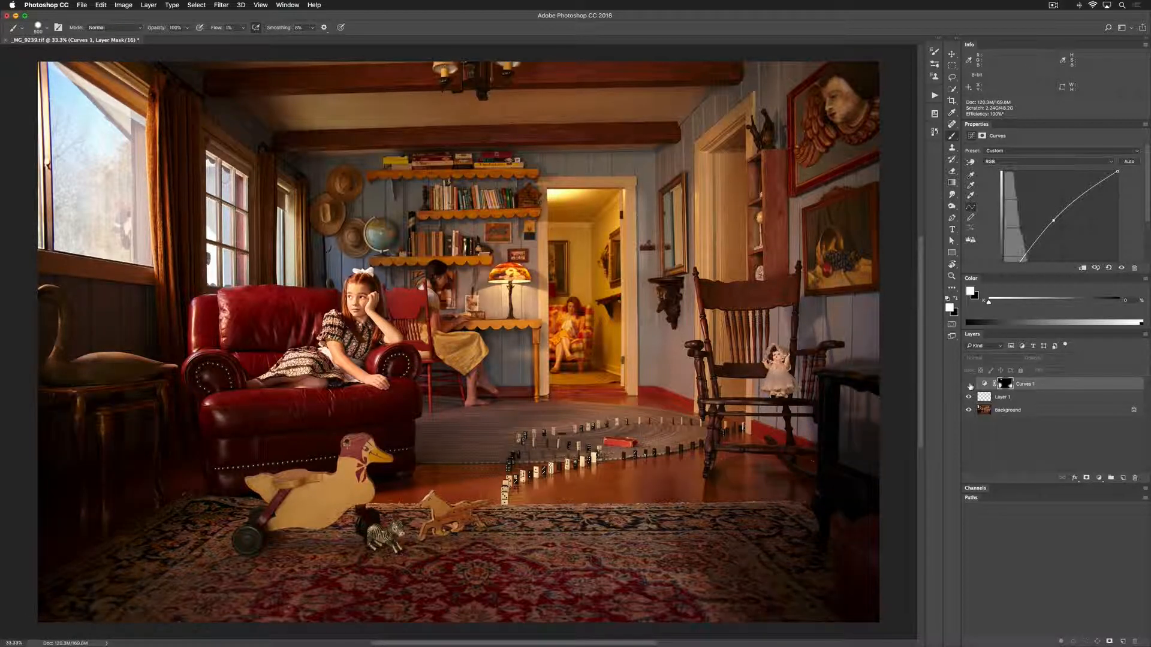
pyautogui.click(969, 385)
pyautogui.click(969, 385)
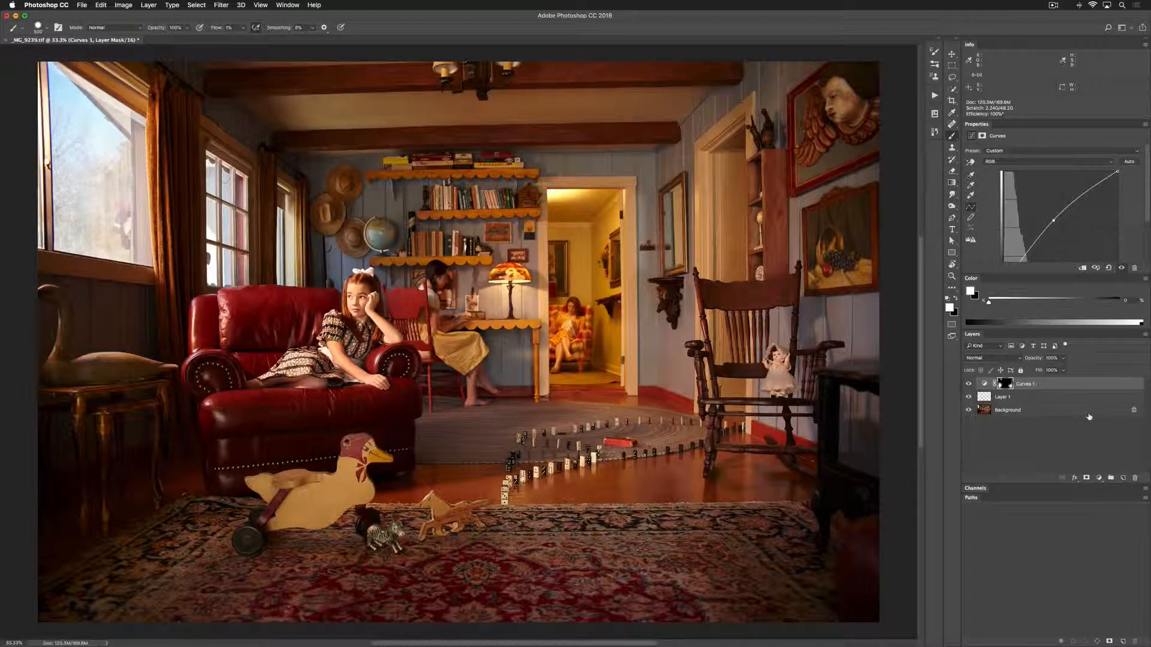
# Add a Black & White adjustment layer above Curves 1 and set its blend mode to Luminosity
pyautogui.click(1100, 479)
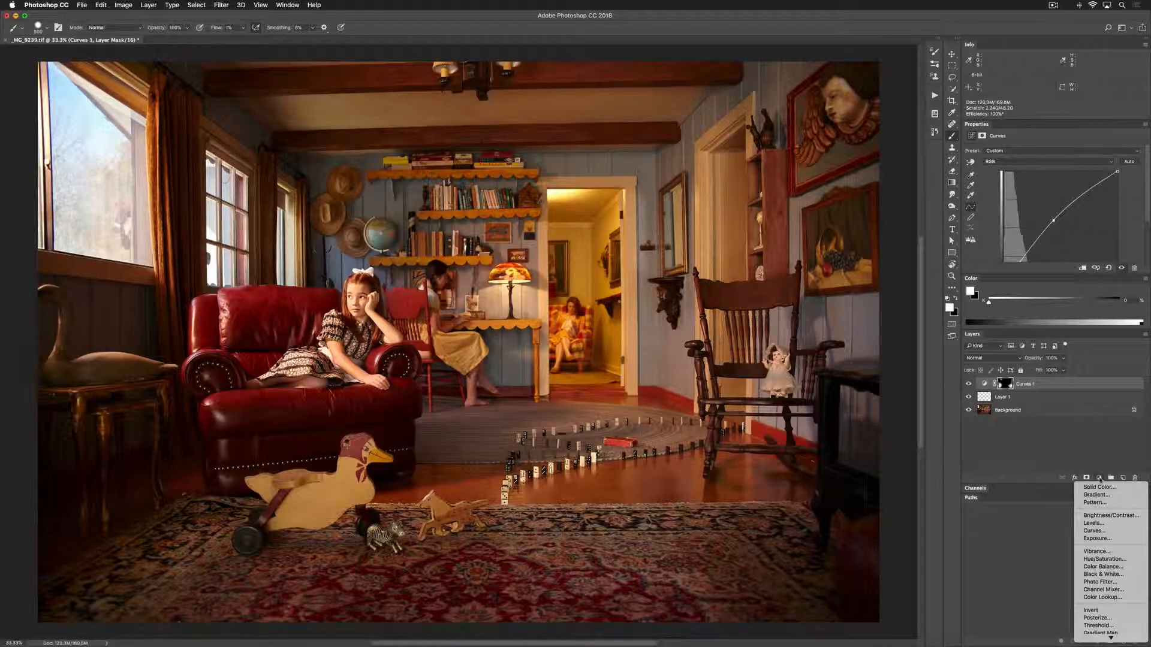
pyautogui.click(1106, 574)
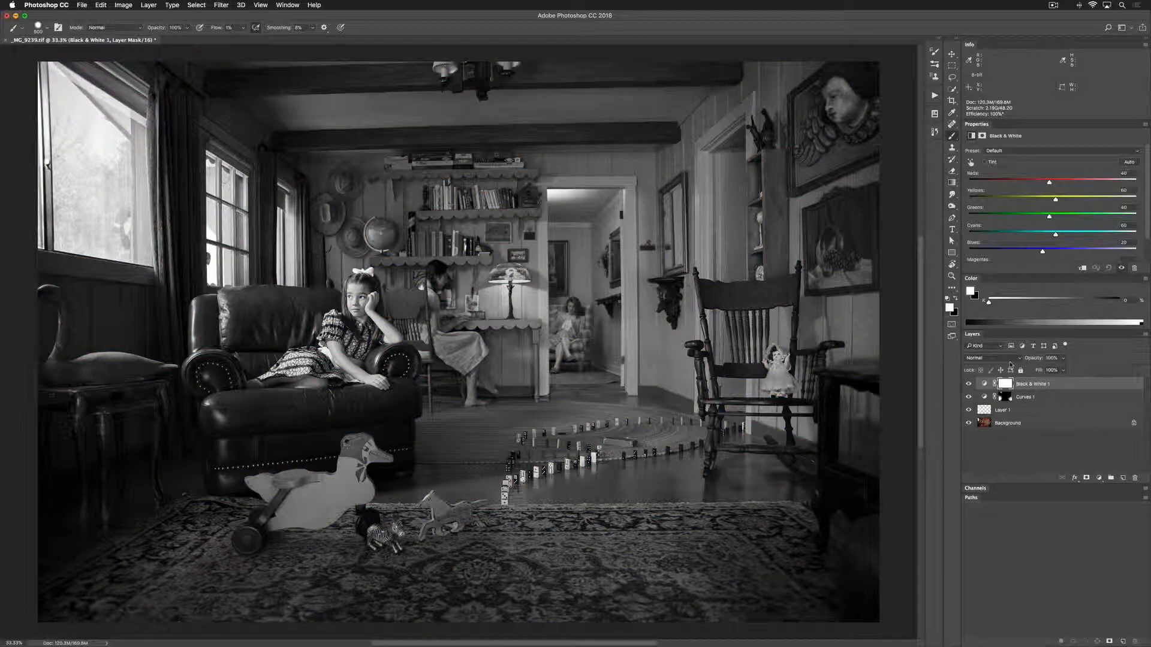
pyautogui.click(992, 358)
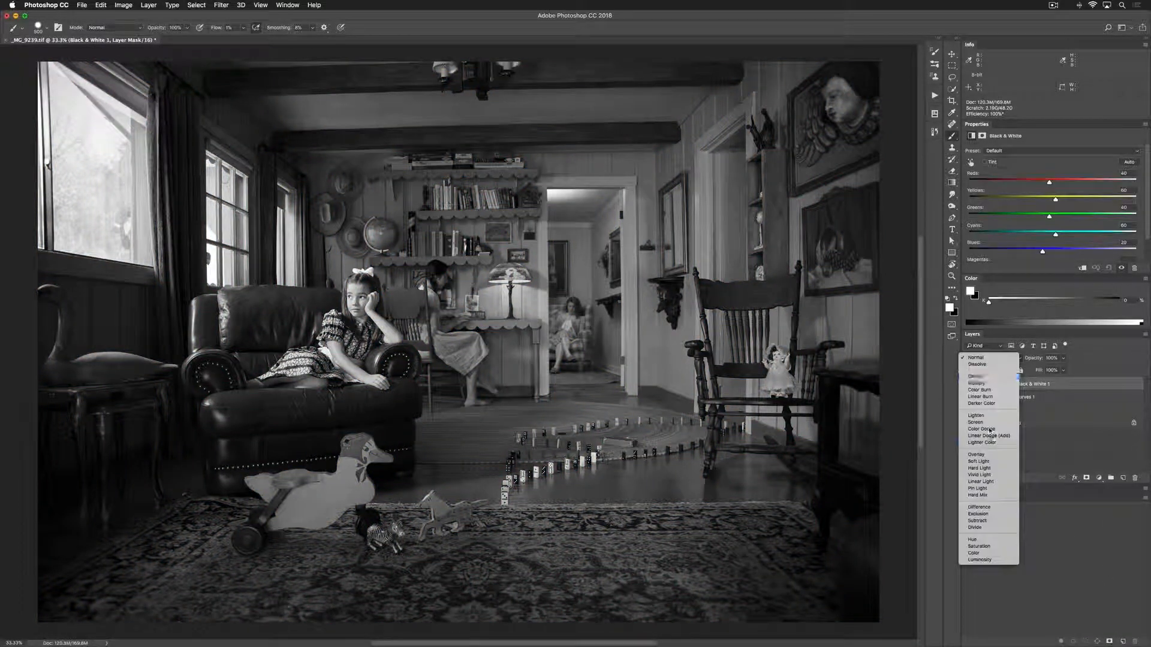
pyautogui.click(985, 559)
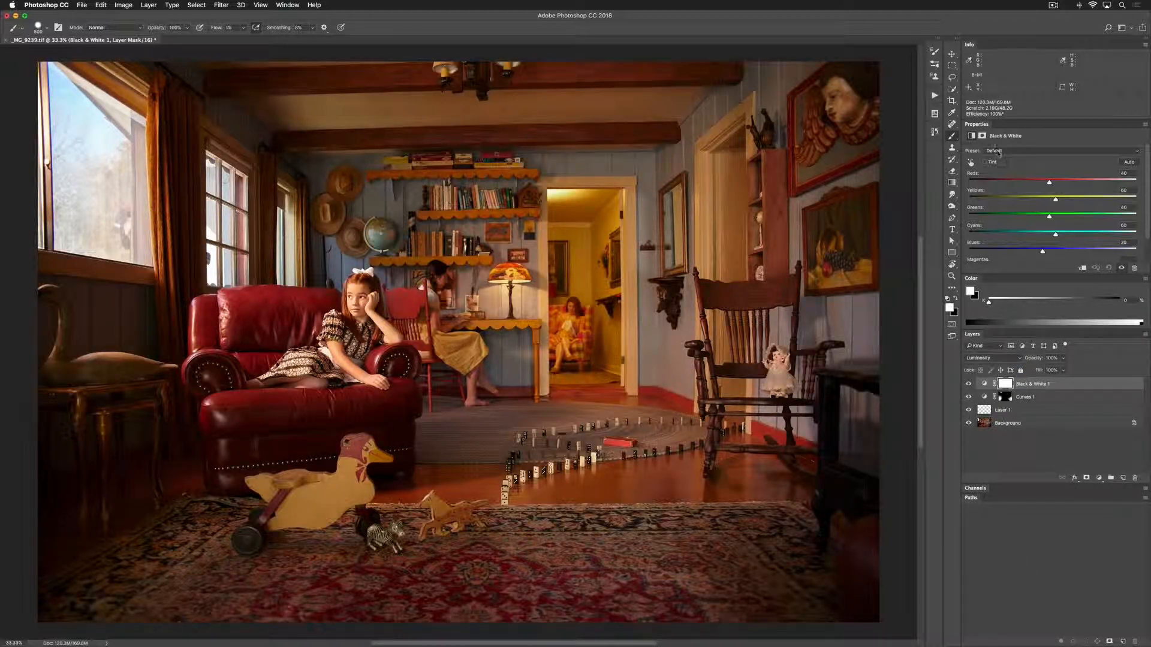
# Compare the photo with the Black & White 1 layer hidden and shown
pyautogui.click(969, 384)
pyautogui.click(969, 385)
pyautogui.click(969, 385)
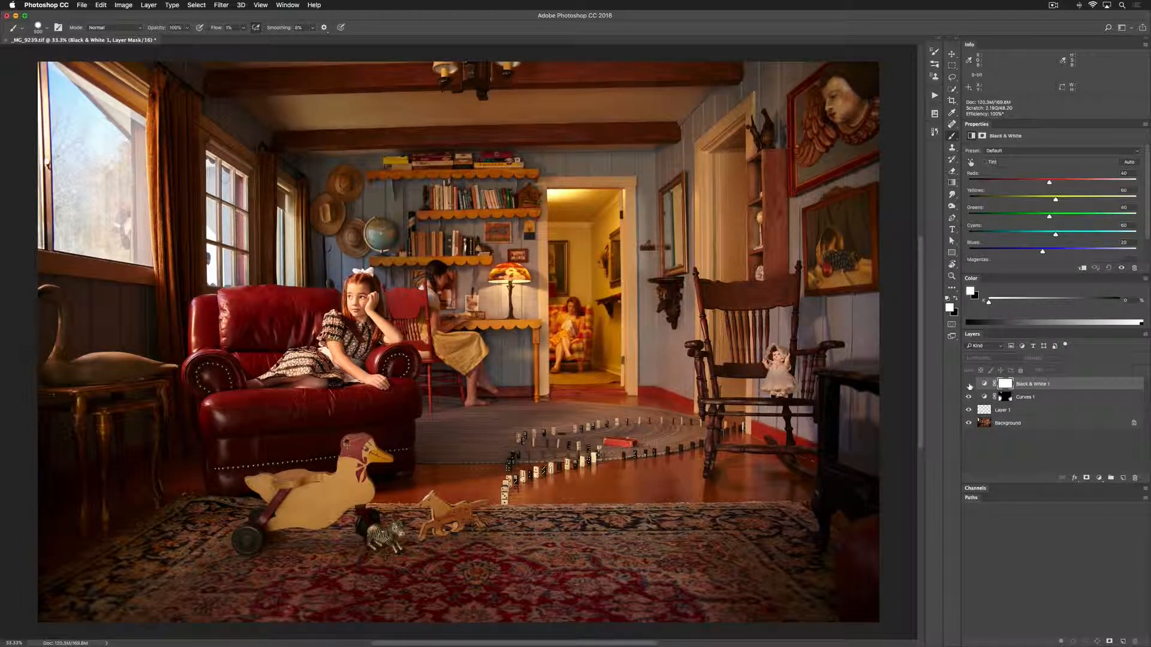
pyautogui.click(970, 385)
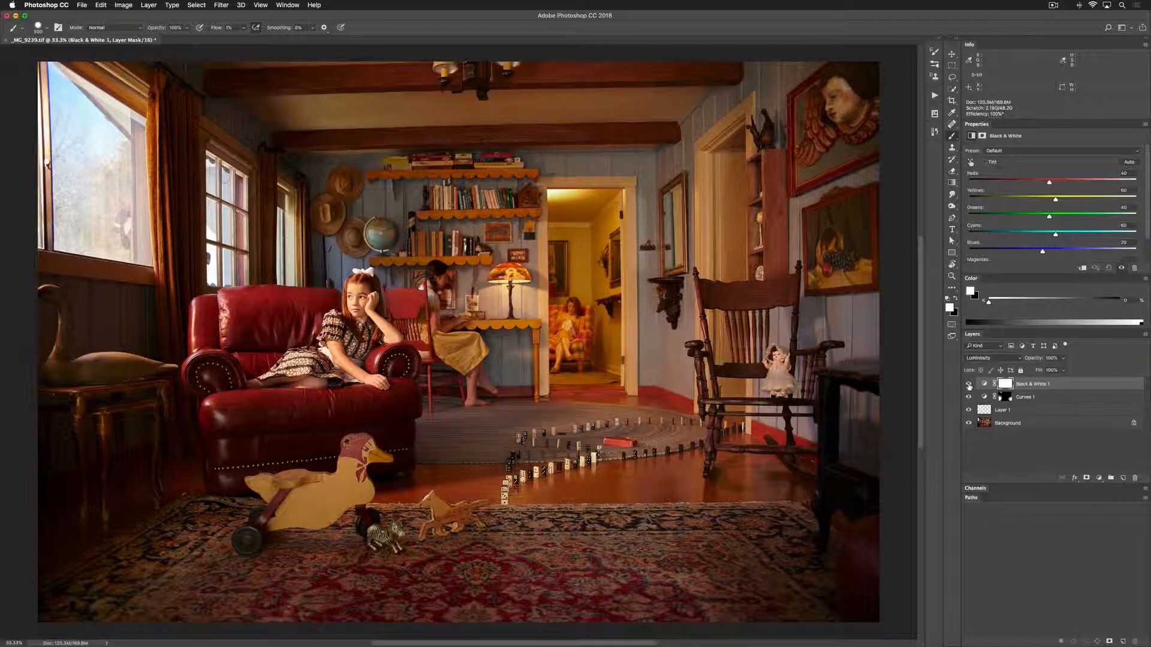
pyautogui.click(969, 385)
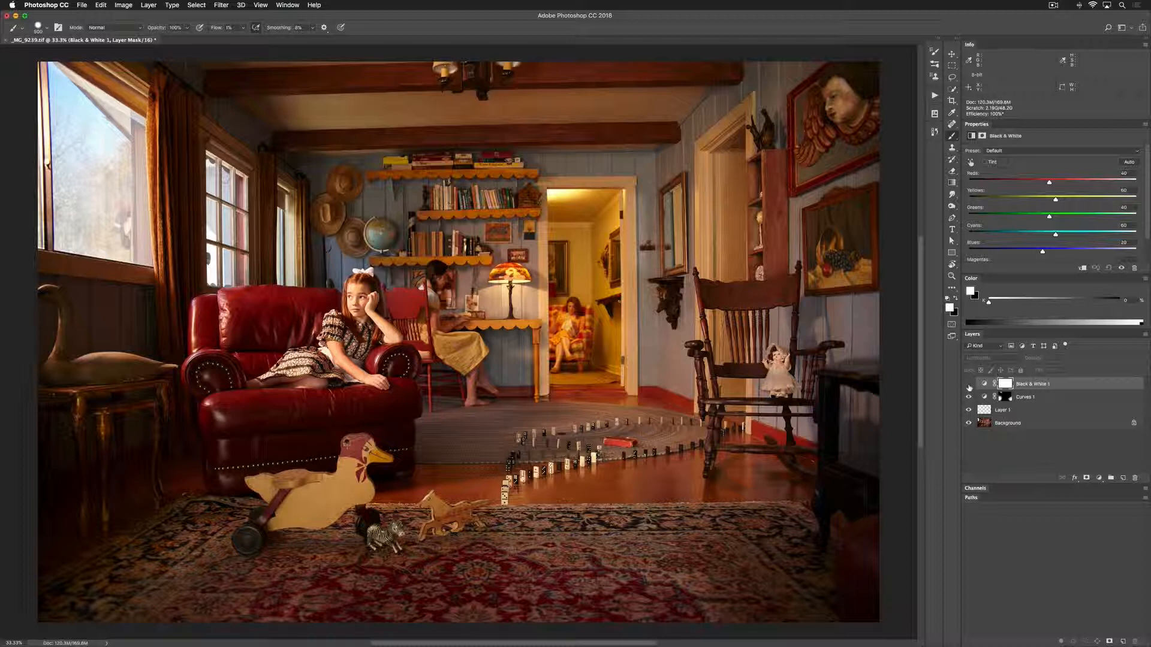
pyautogui.click(969, 385)
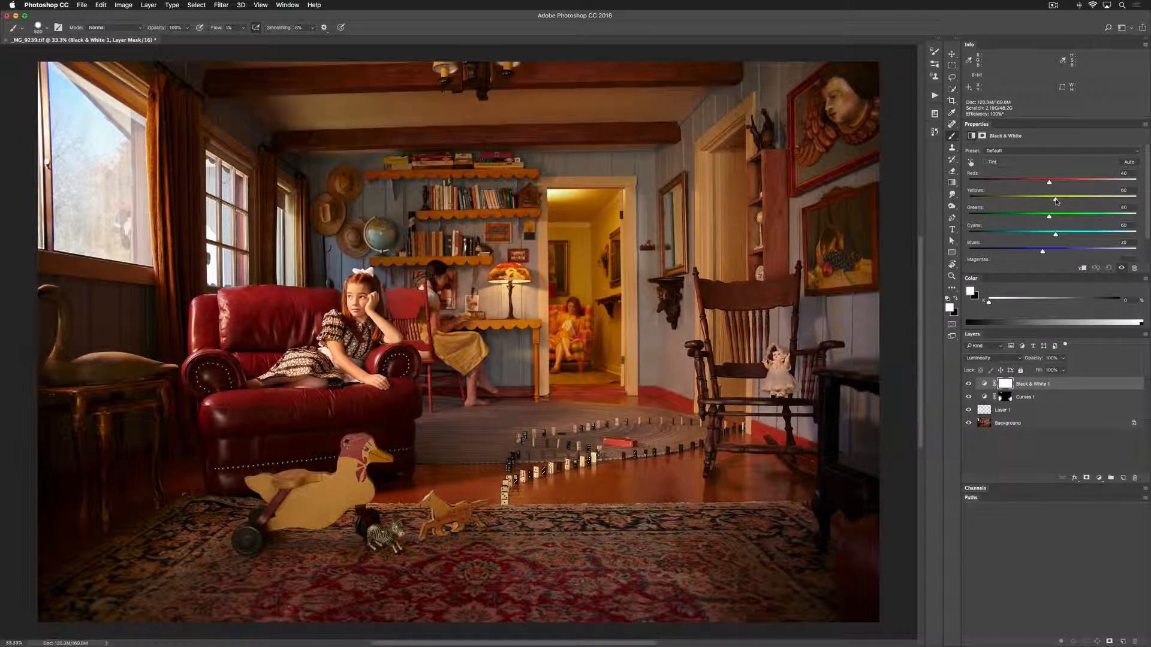
# Try raising the Yellows and adjusting the Reds in the Black & White adjustment, comparing the photo with the layer hidden and shown
pyautogui.moveTo(1057, 202)
pyautogui.mouseDown()
pyautogui.moveTo(1021, 202)
pyautogui.moveTo(1076, 201)
pyautogui.moveTo(1060, 199)
pyautogui.mouseUp()
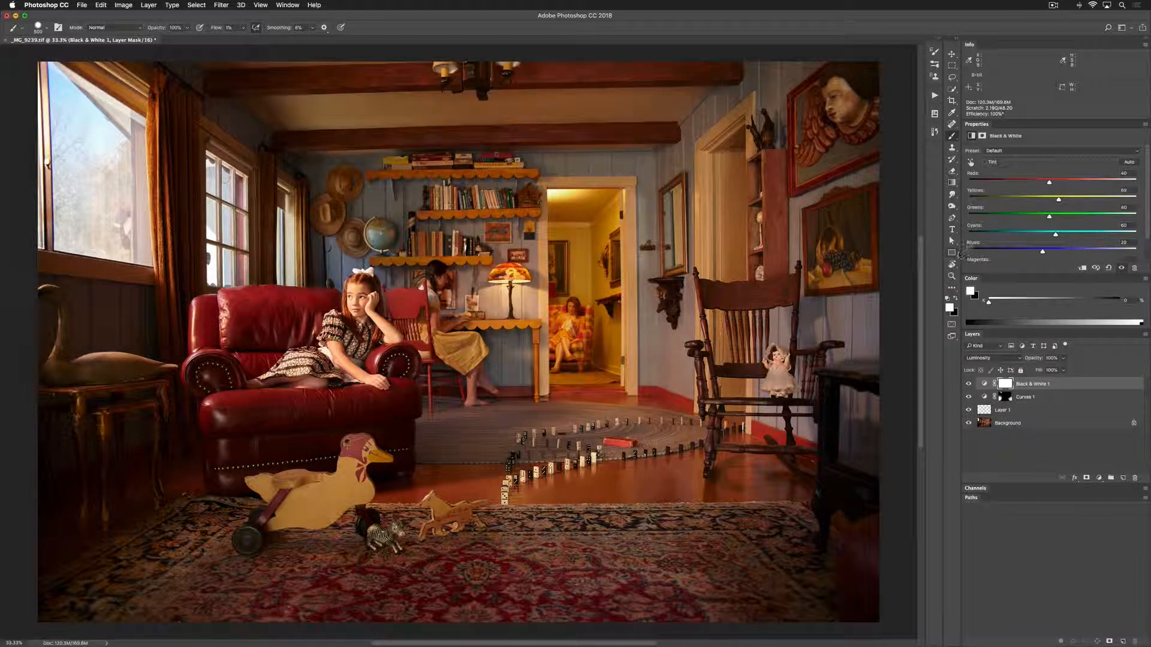
pyautogui.click(969, 384)
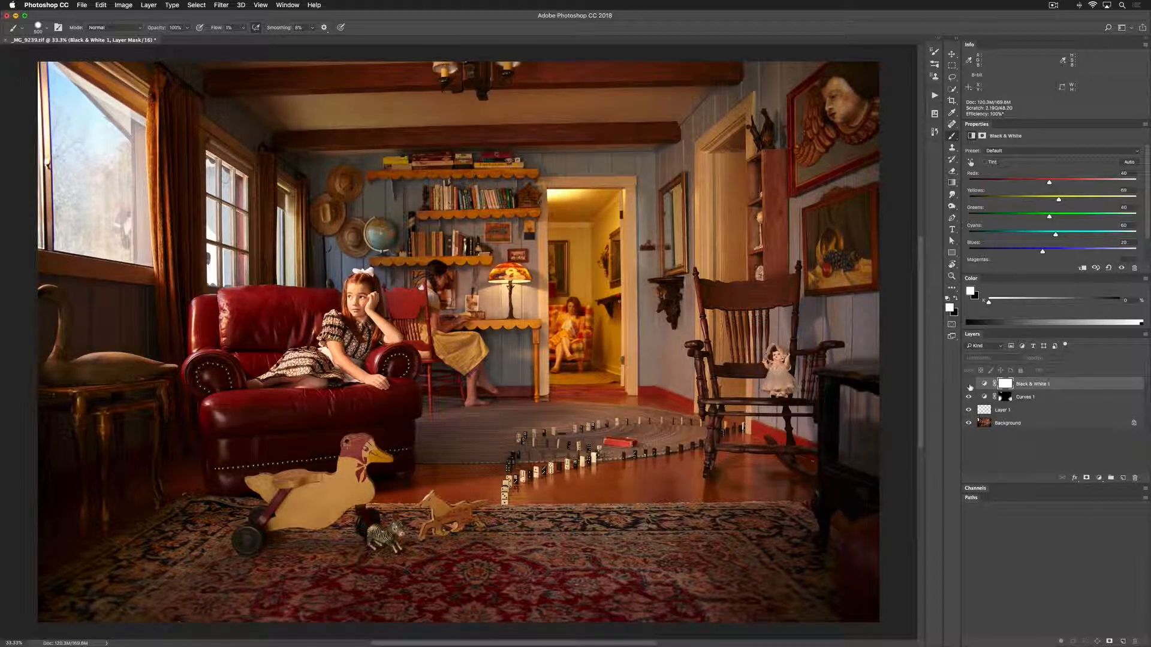
pyautogui.click(968, 385)
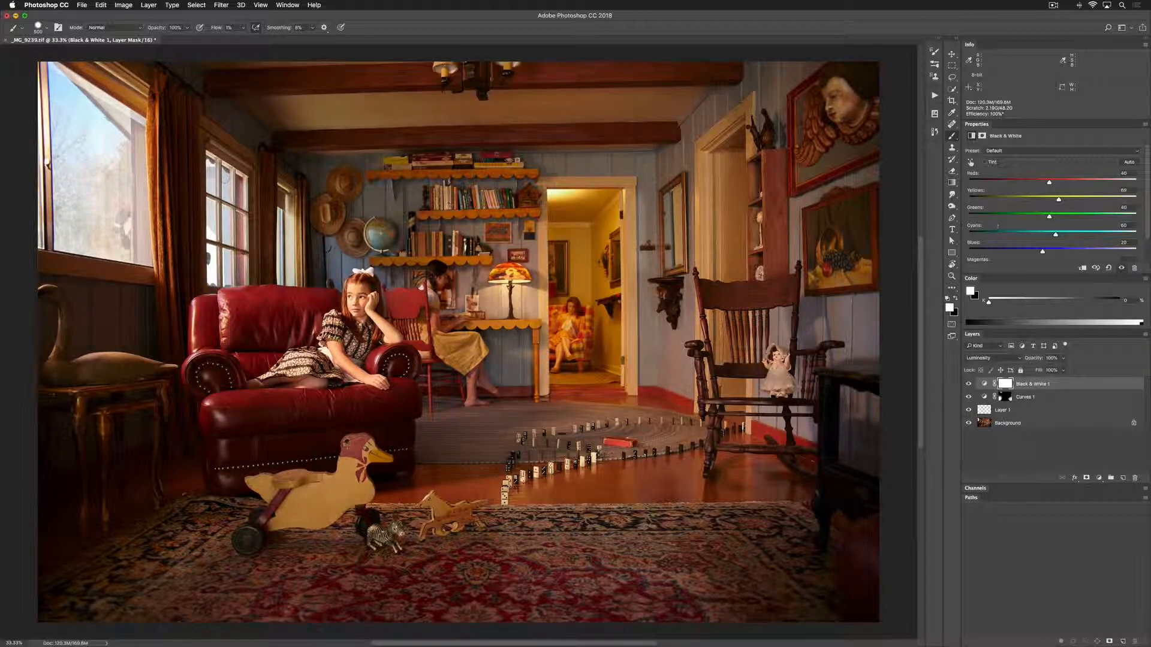
pyautogui.moveTo(1049, 183); pyautogui.dragTo(1047, 186)
# Cycle the Black & White adjustment through the Blue Filter, Darker, Green Filter, High Contrast Blue Filter and High Contrast Red Filter presets
pyautogui.click(1010, 150)
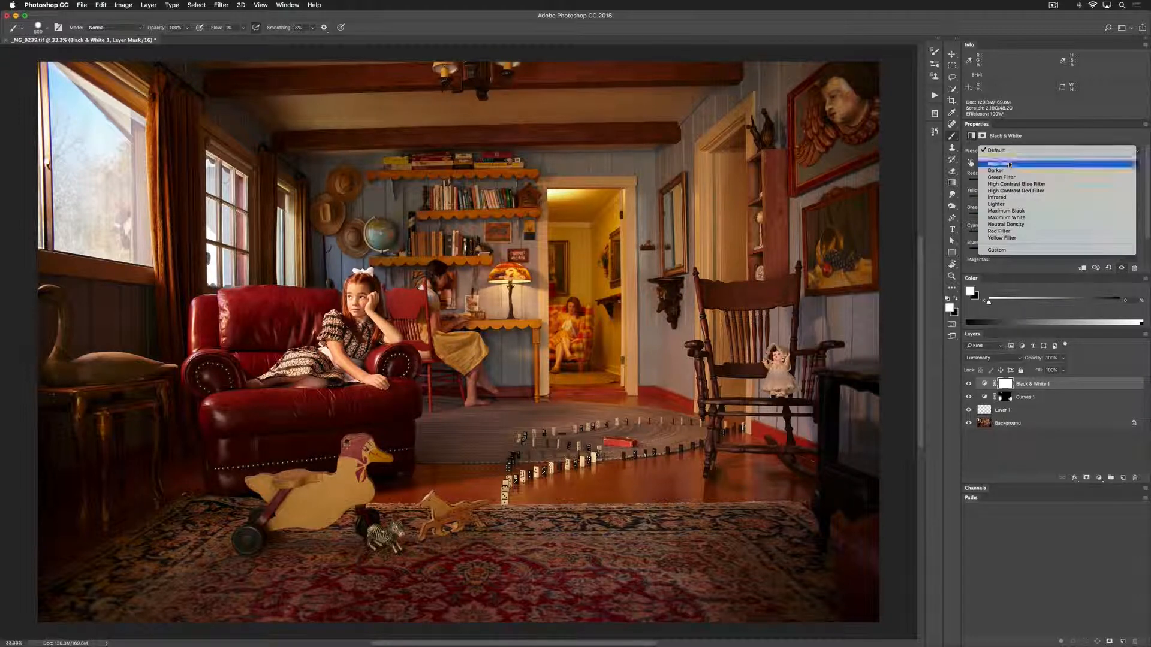
pyautogui.click(1010, 163)
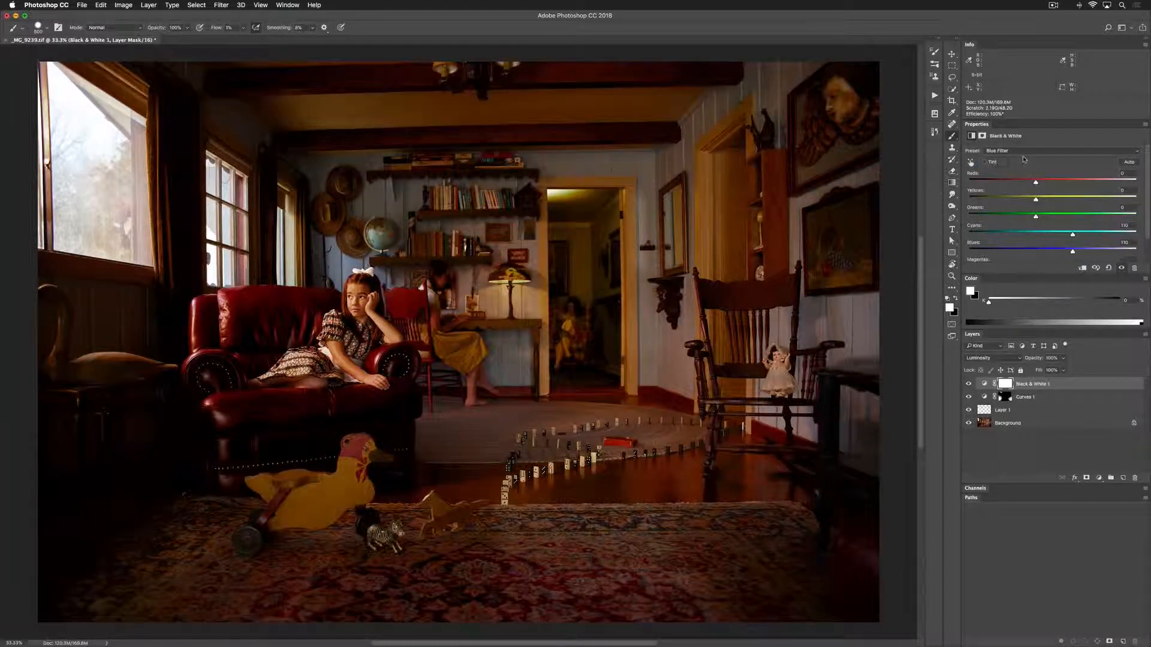
pyautogui.click(1024, 154)
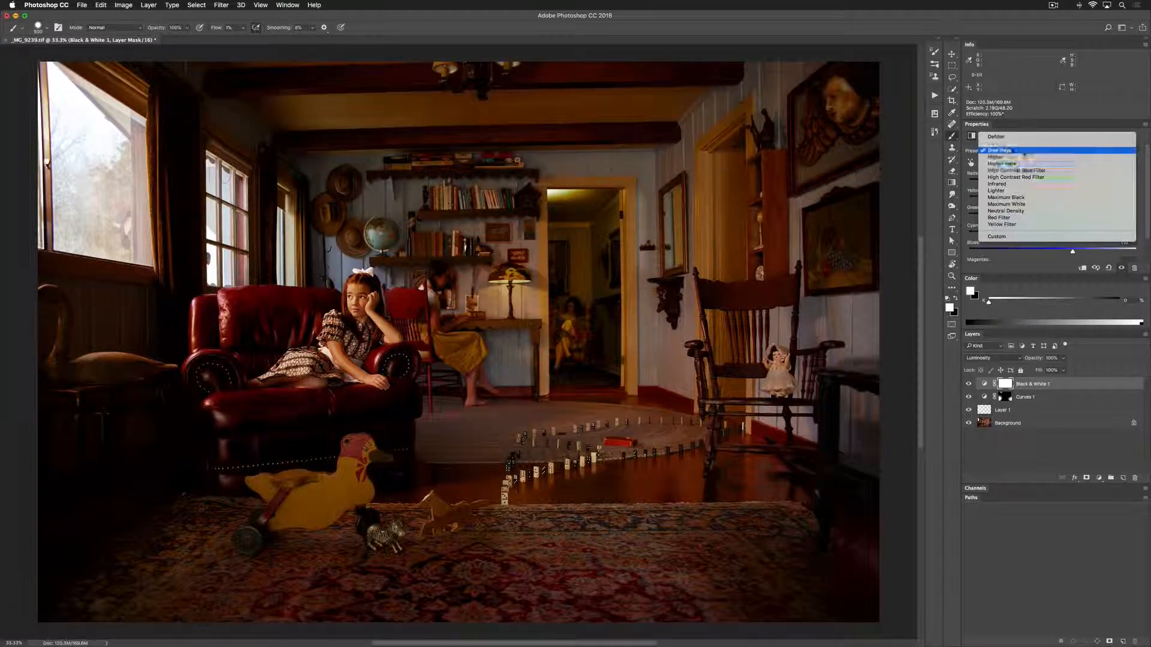
pyautogui.click(1017, 160)
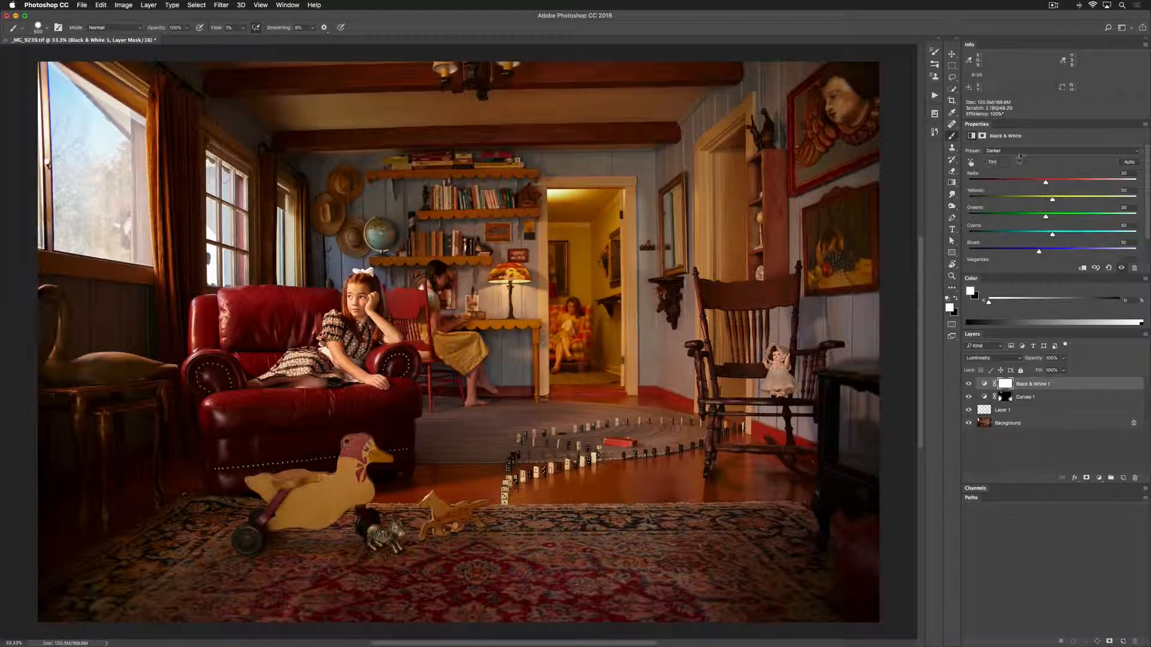
pyautogui.click(1020, 153)
pyautogui.click(1020, 156)
pyautogui.click(1021, 153)
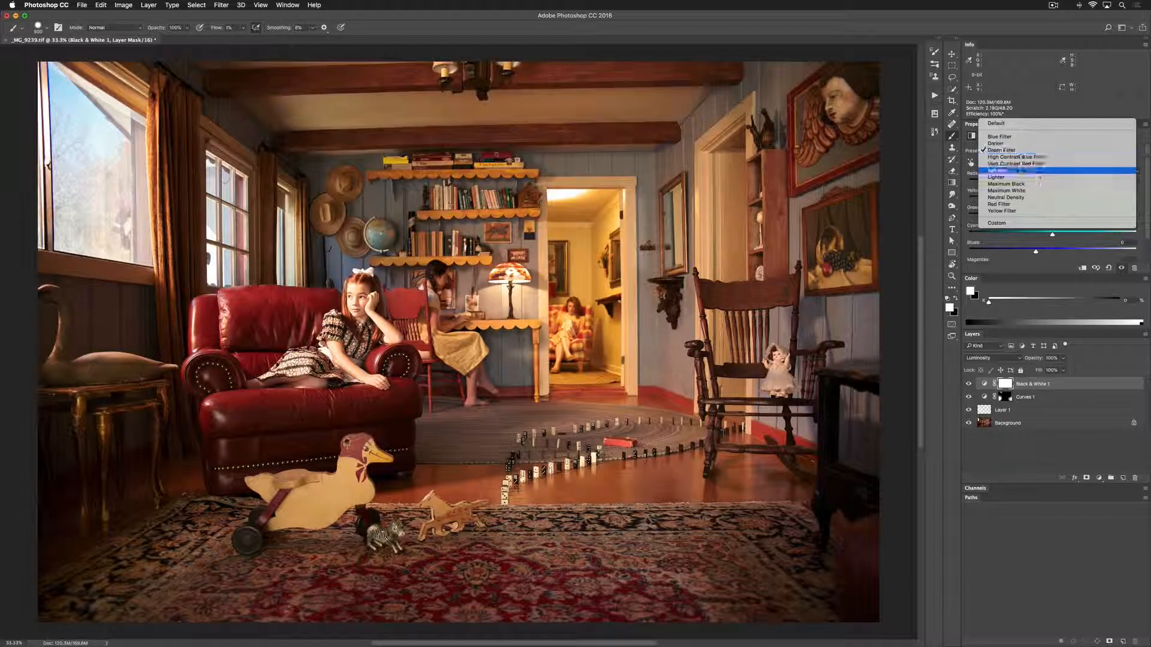
pyautogui.click(1020, 157)
pyautogui.click(1020, 150)
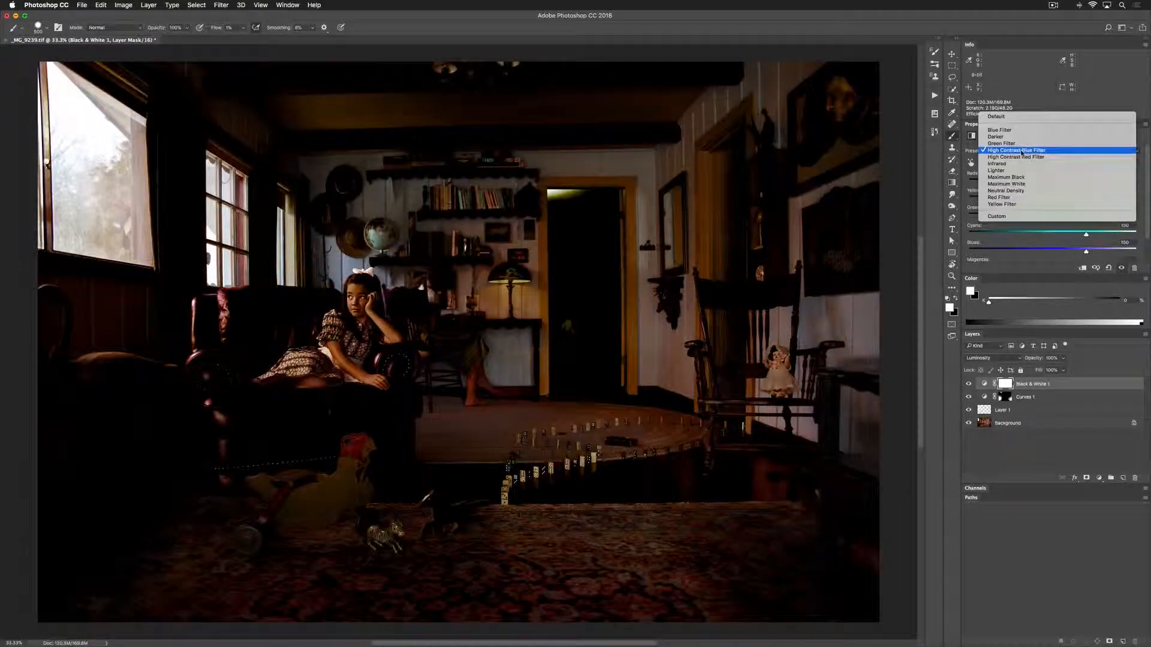
pyautogui.click(1020, 157)
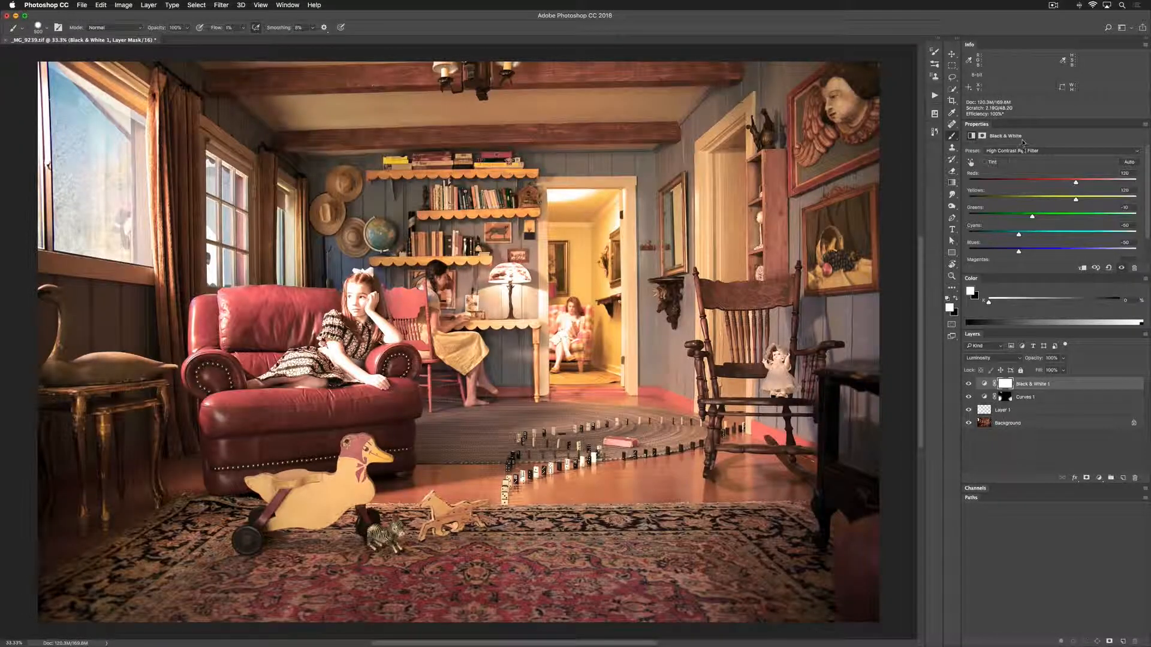
# Try the Infrared and Lighter presets on the Black & White adjustment
pyautogui.click(1019, 150)
pyautogui.click(1019, 155)
pyautogui.click(1019, 156)
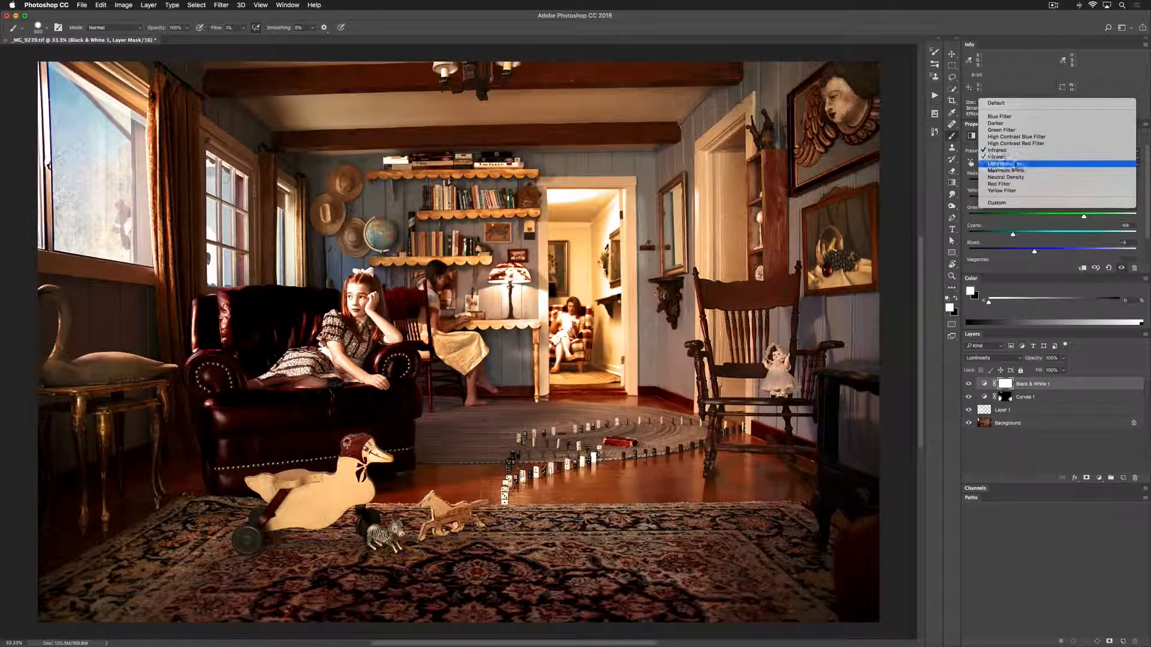
pyautogui.click(1020, 163)
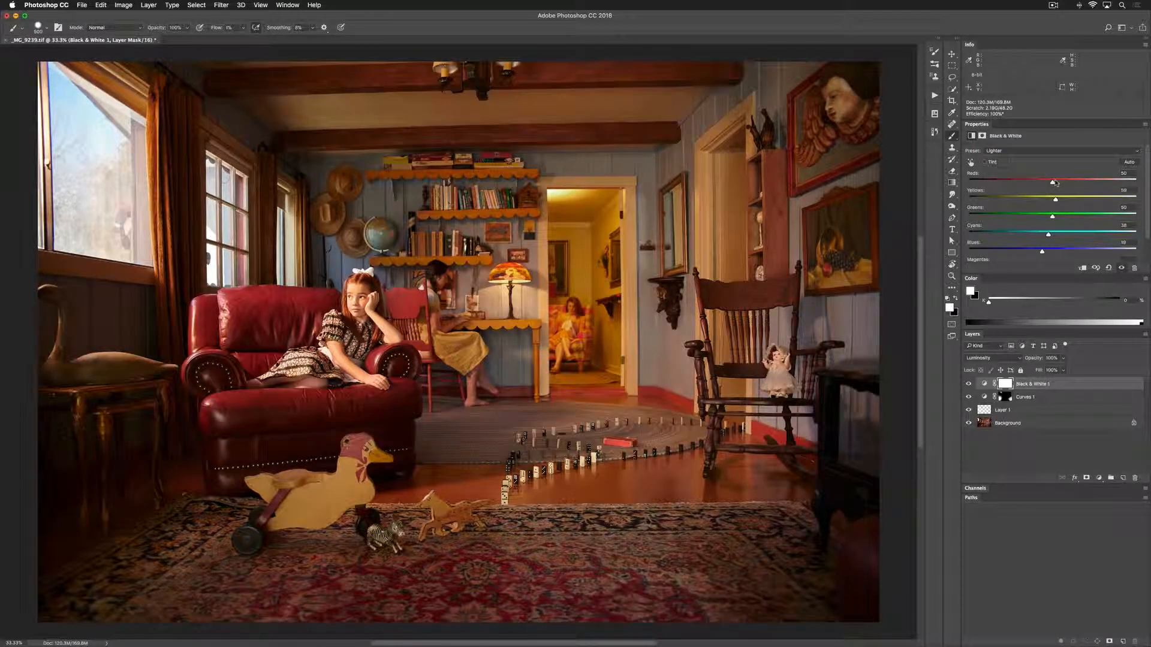
# Try Reds at 2 and Yellows at 137 in the Black & White adjustment, comparing the photo with the layer hidden and shown
pyautogui.moveTo(1057, 202); pyautogui.dragTo(1070, 202)
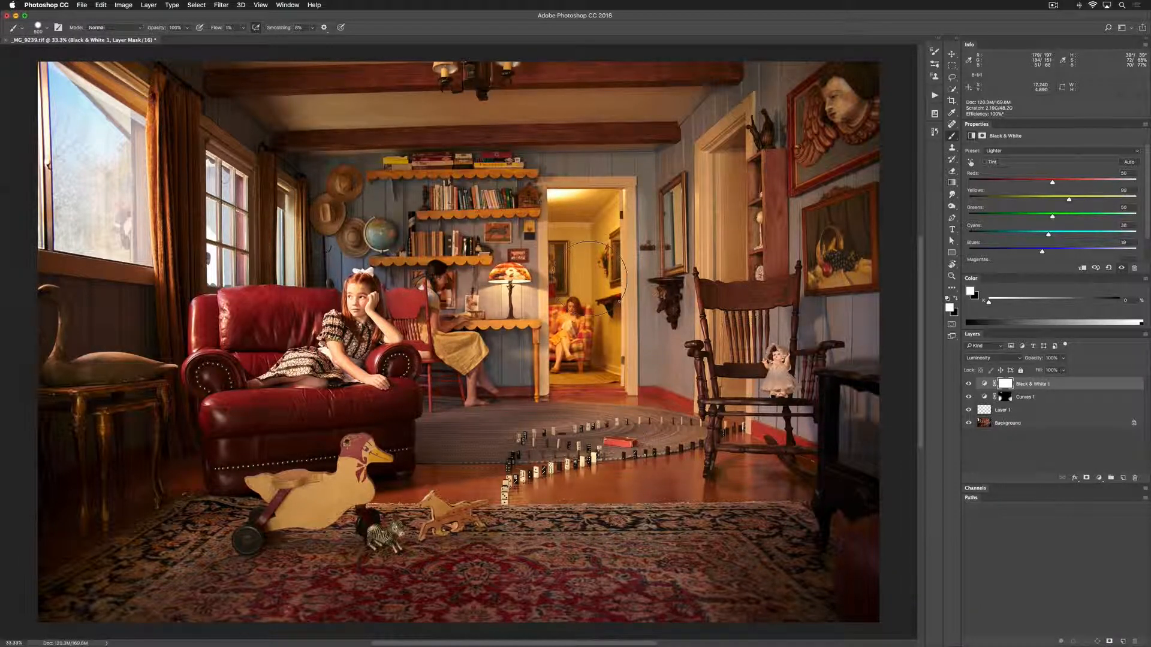
pyautogui.moveTo(1052, 183); pyautogui.dragTo(1083, 200)
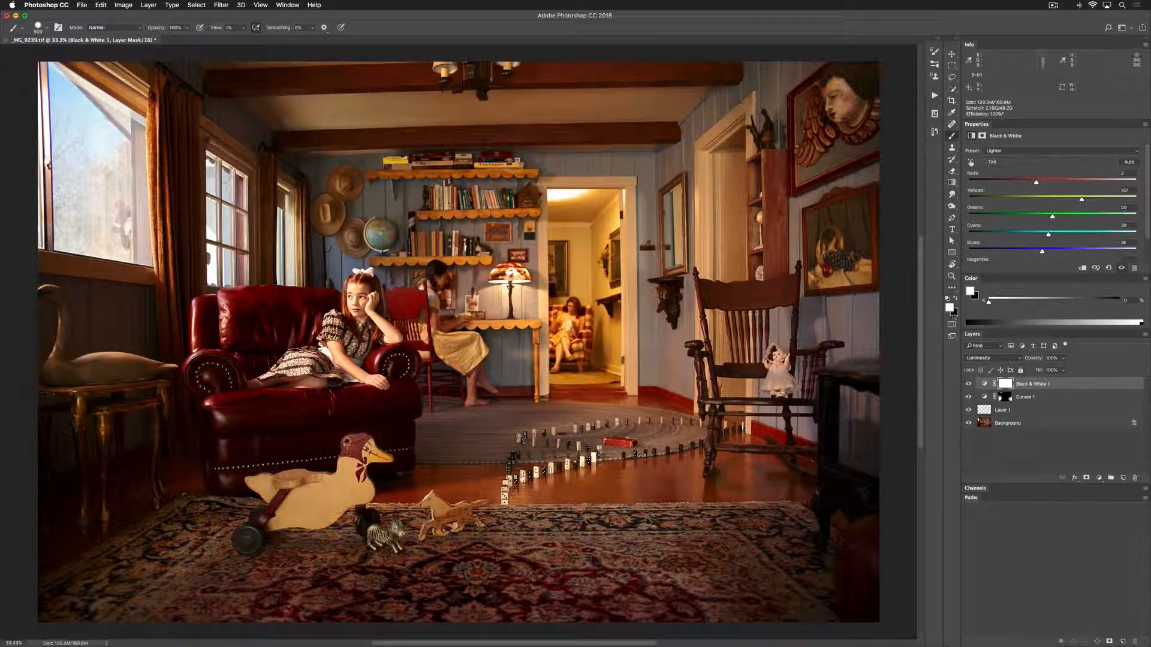
pyautogui.click(968, 385)
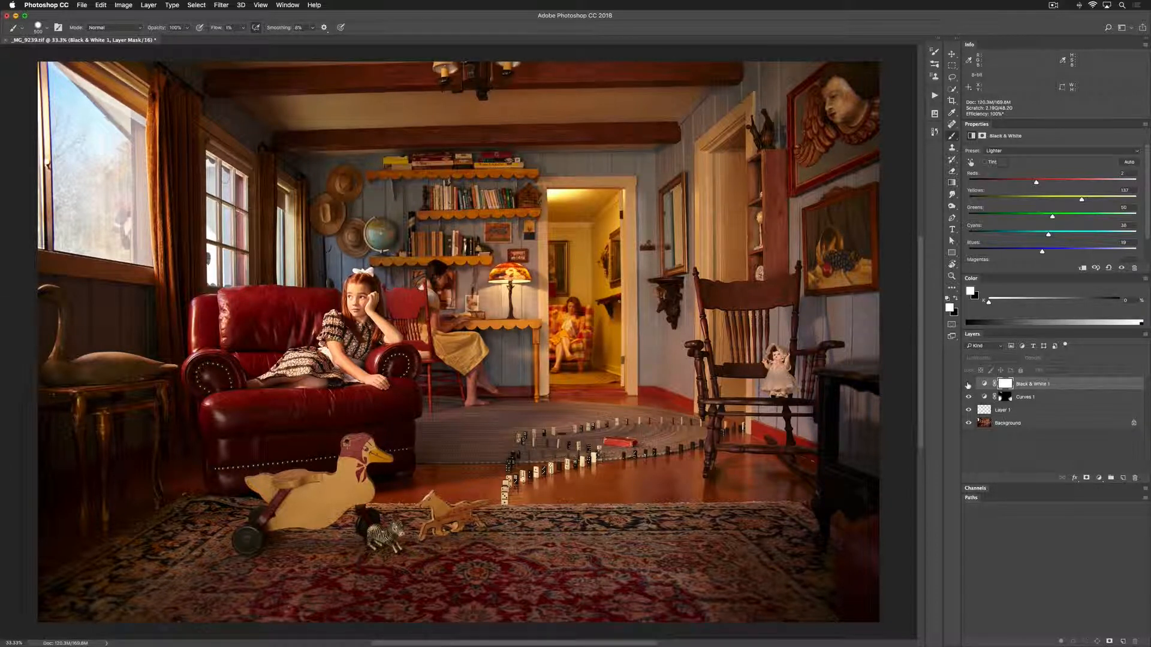
pyautogui.click(968, 384)
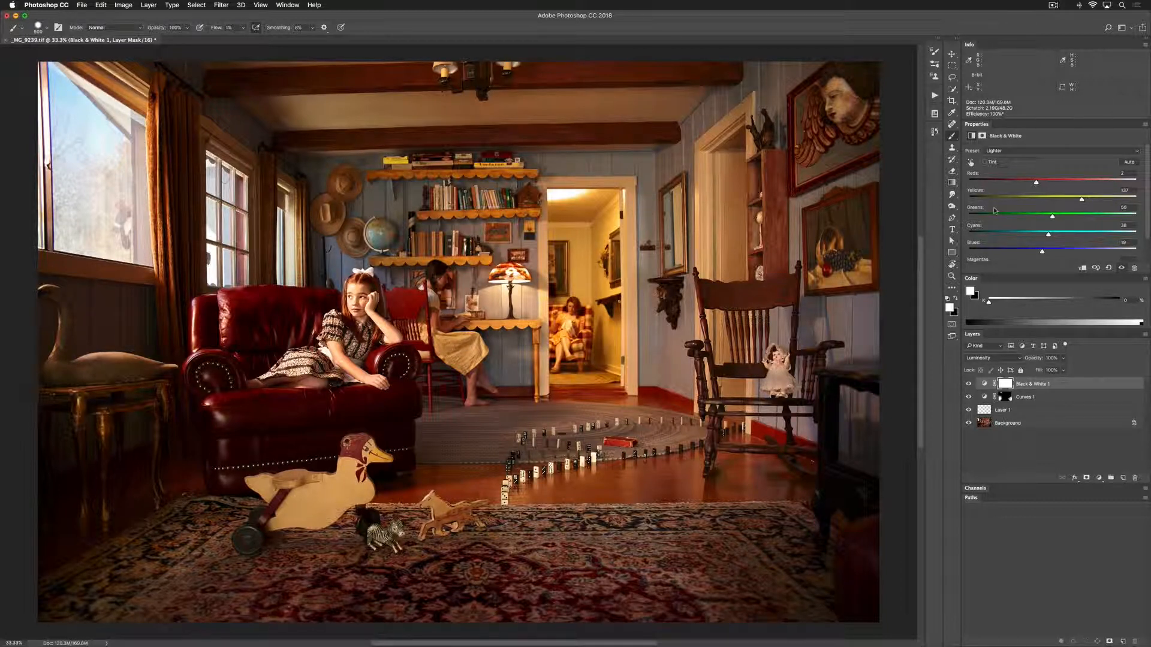
# Reset the Black & White adjustment to Default, lower its layer opacity to about 74%, and raise the Yellows to about 78
pyautogui.click(1003, 152)
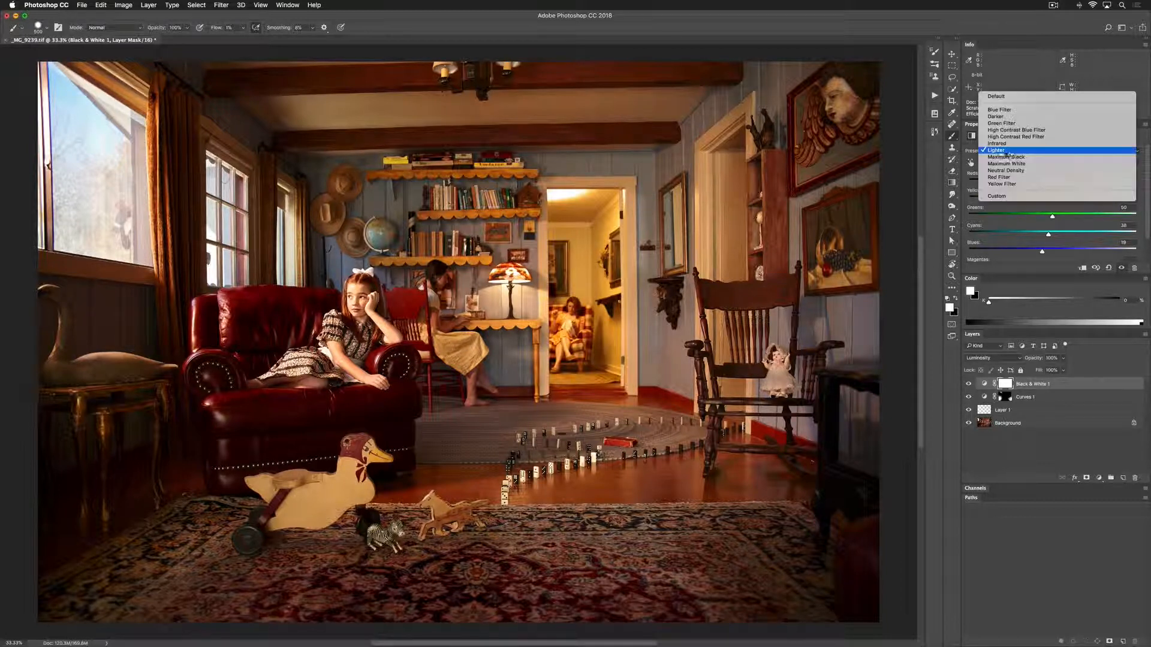
pyautogui.click(1011, 97)
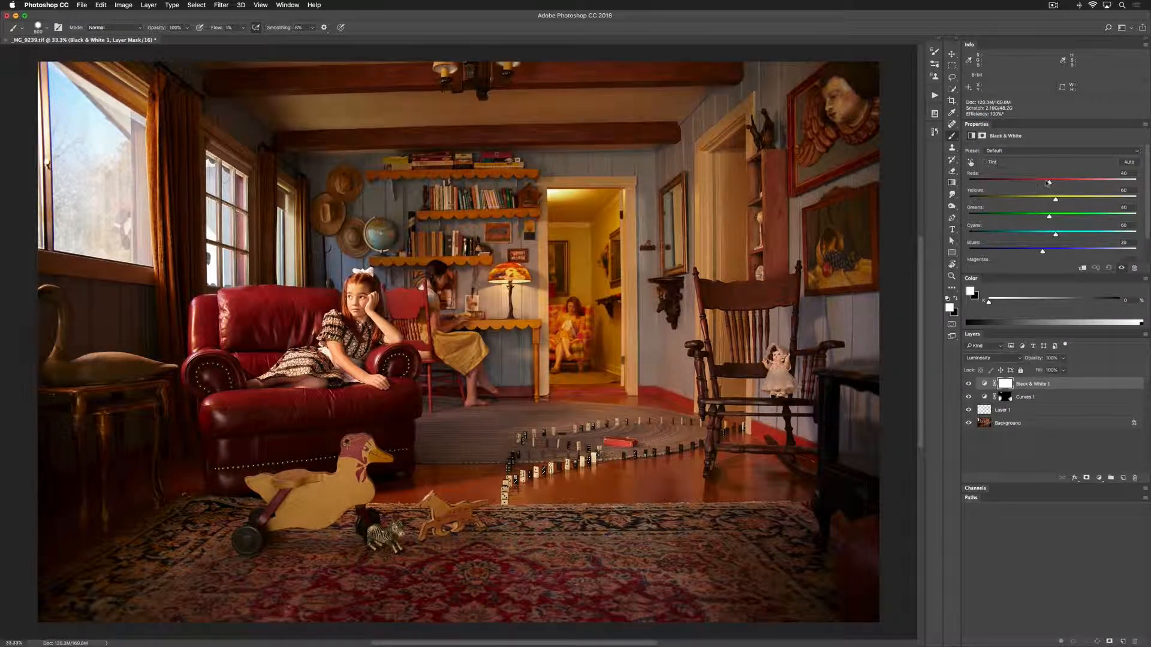
pyautogui.click(1062, 370)
pyautogui.moveTo(1055, 375); pyautogui.dragTo(1053, 370)
pyautogui.moveTo(1056, 199); pyautogui.dragTo(1062, 201)
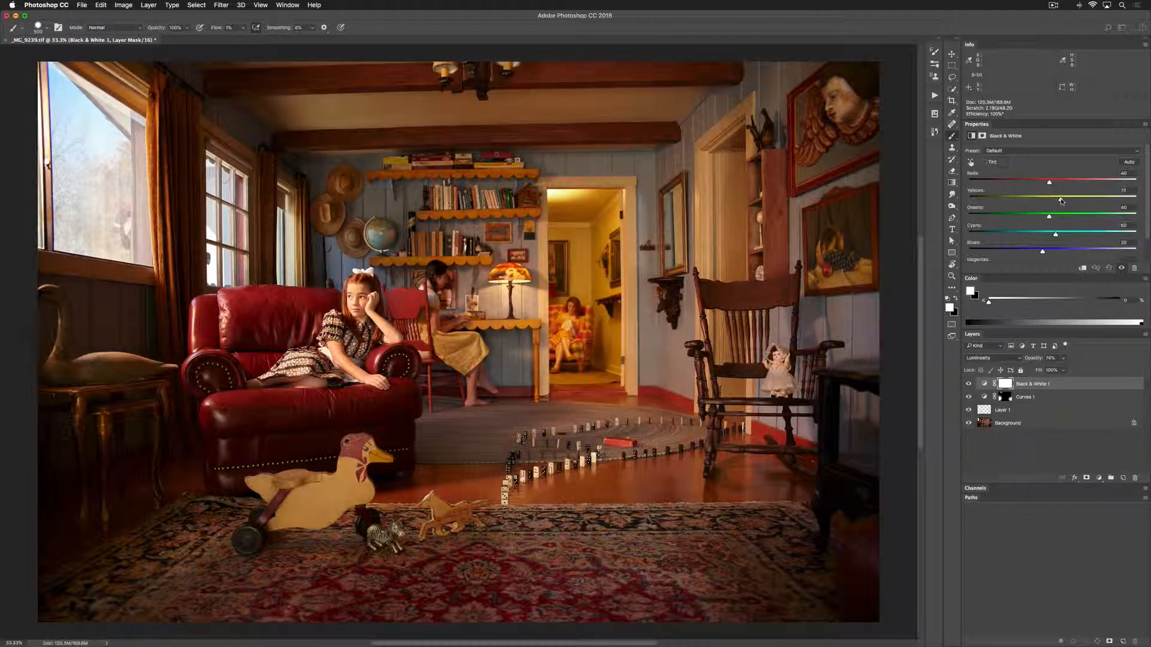
# Compare the photo with the reduced-opacity Black & White 1 layer hidden and shown
pyautogui.click(969, 385)
pyautogui.click(970, 386)
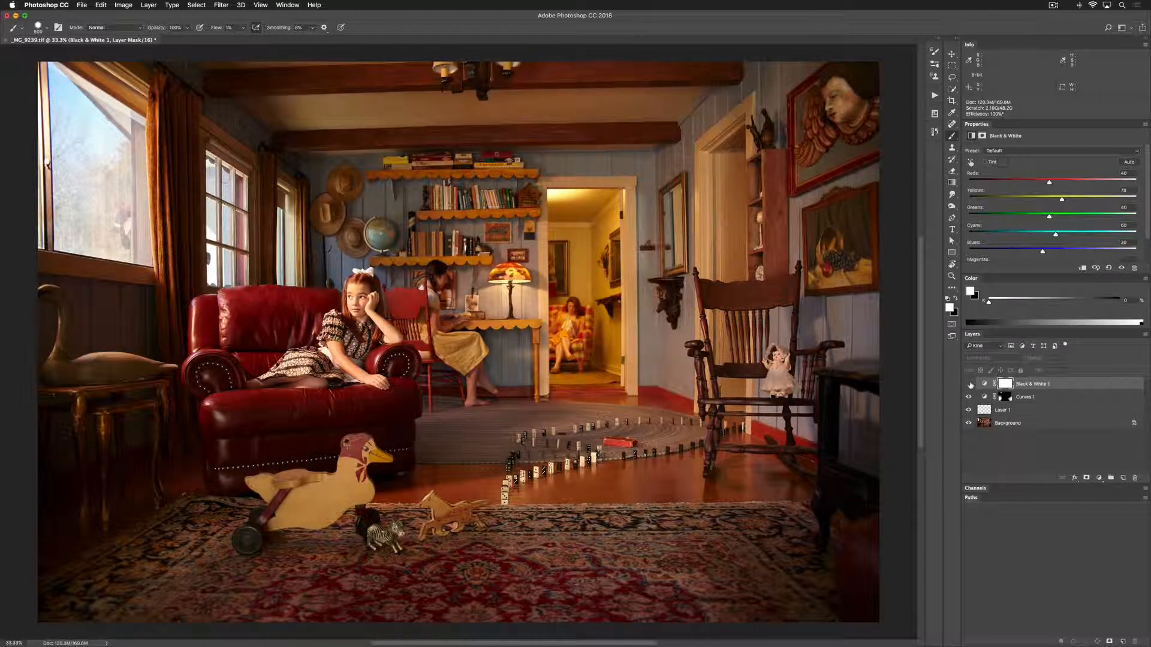
pyautogui.click(970, 385)
pyautogui.click(971, 386)
pyautogui.click(971, 385)
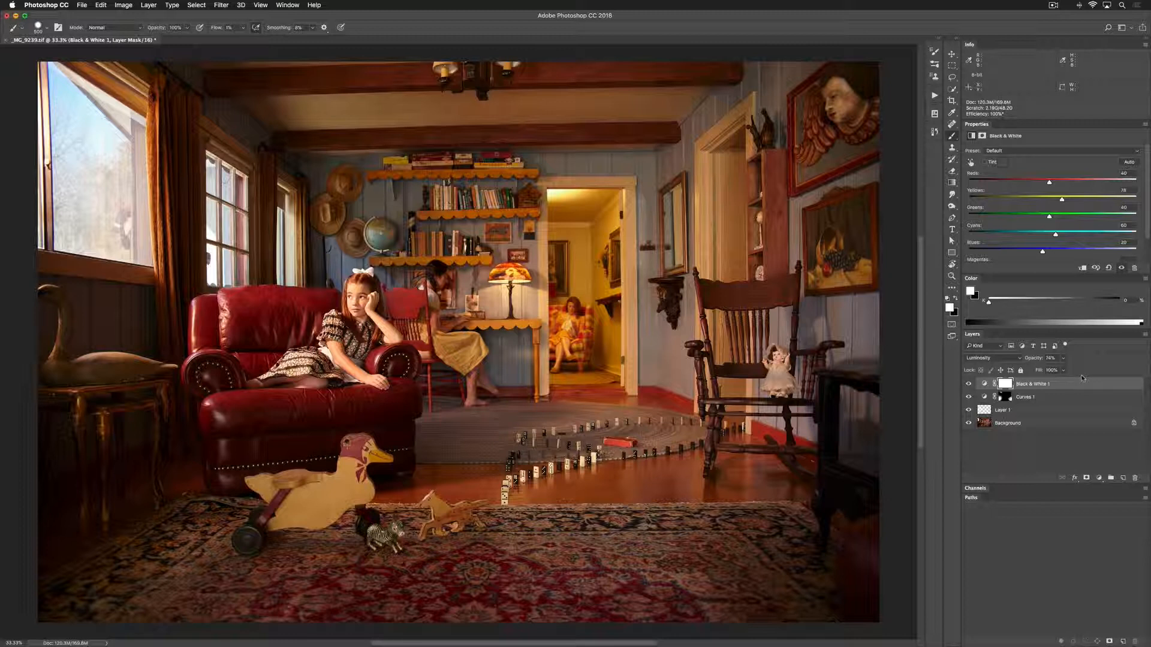
# Add a Curves adjustment layer above Black & White 1 and pull the middle of its RGB curve slightly down to darken the photo
pyautogui.click(1099, 478)
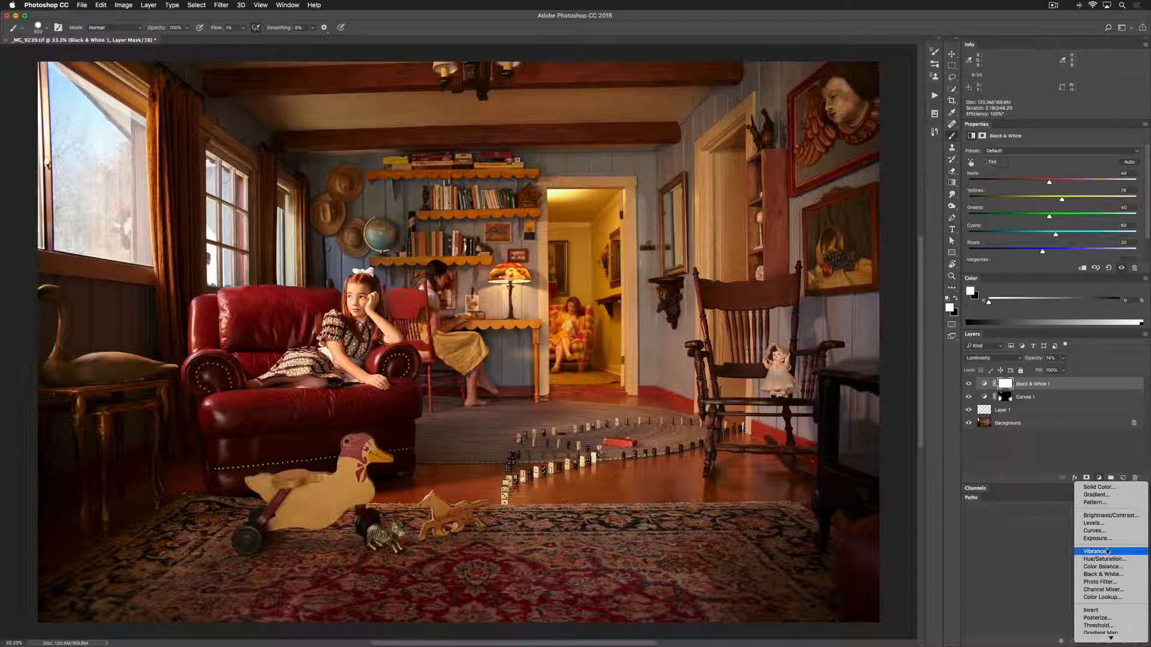
pyautogui.click(1095, 530)
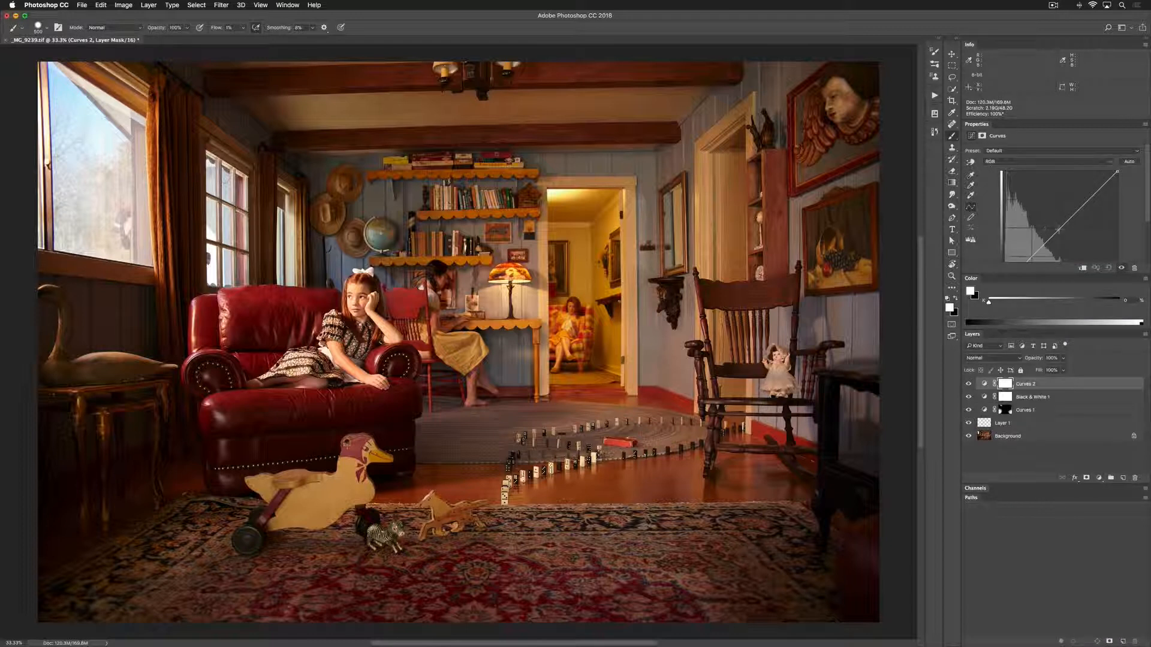
pyautogui.moveTo(1058, 230); pyautogui.dragTo(1061, 236)
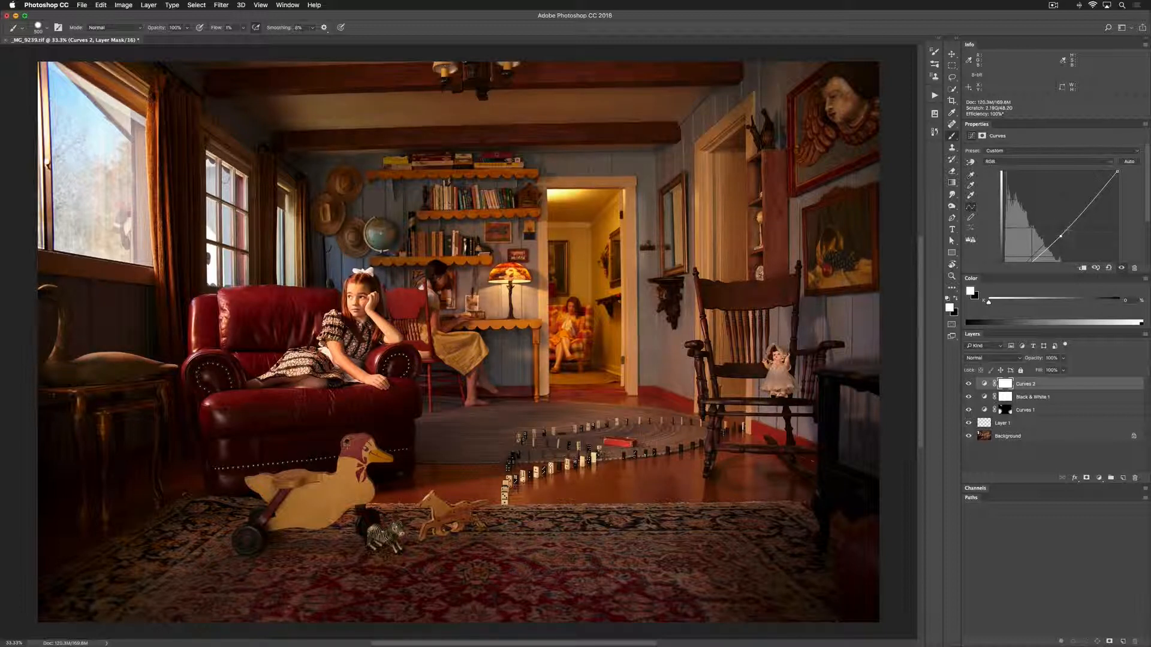
# Use Apply Image to fill the Curves 2 mask with the Merged RGB image, non-inverted, in Multiply at 100% opacity
pyautogui.click(127, 5)
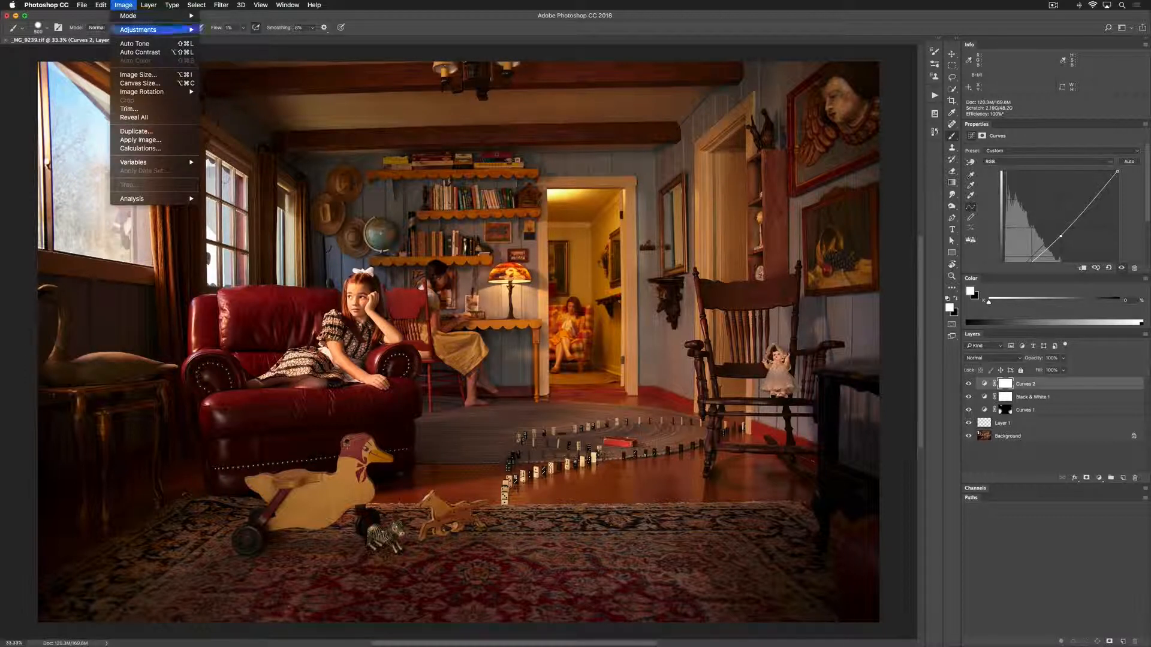
pyautogui.click(140, 140)
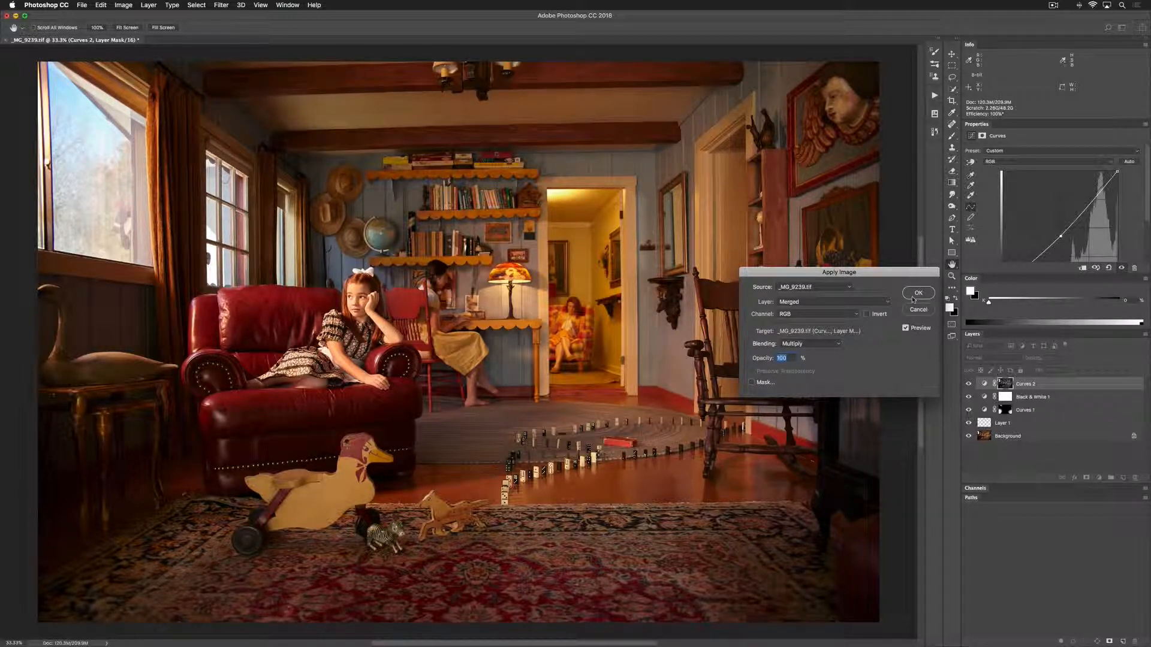
pyautogui.press('Return')
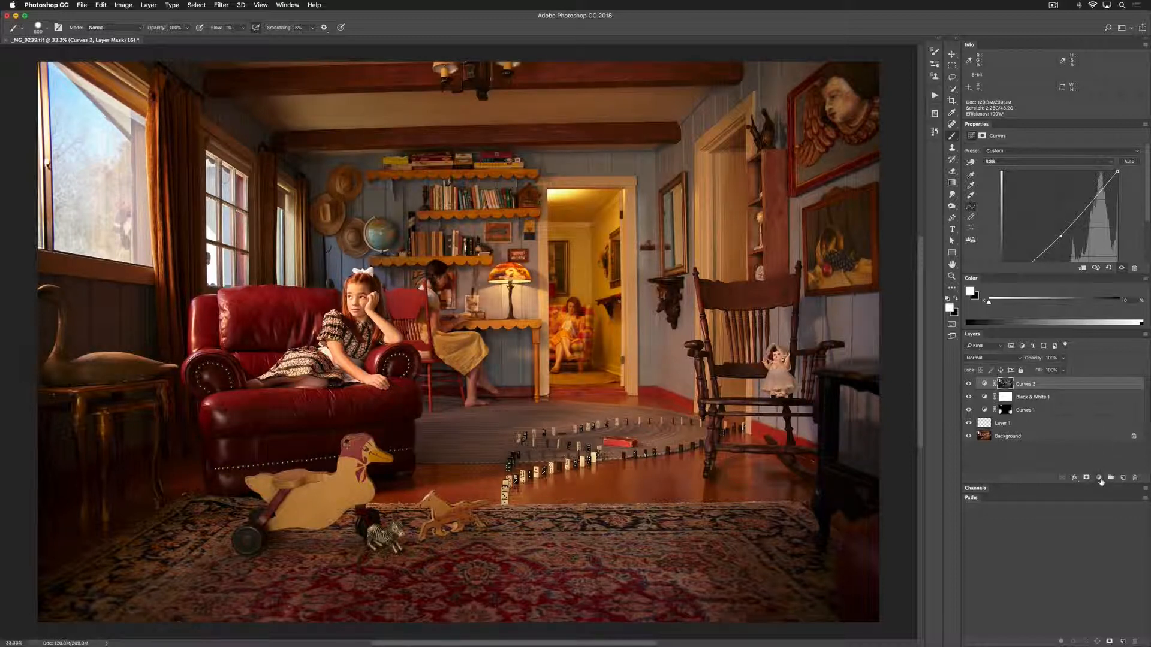
# Add an Exposure adjustment layer above Curves 2, slightly raising Exposure and Offset and setting Gamma Correction to 0.87
pyautogui.click(1100, 479)
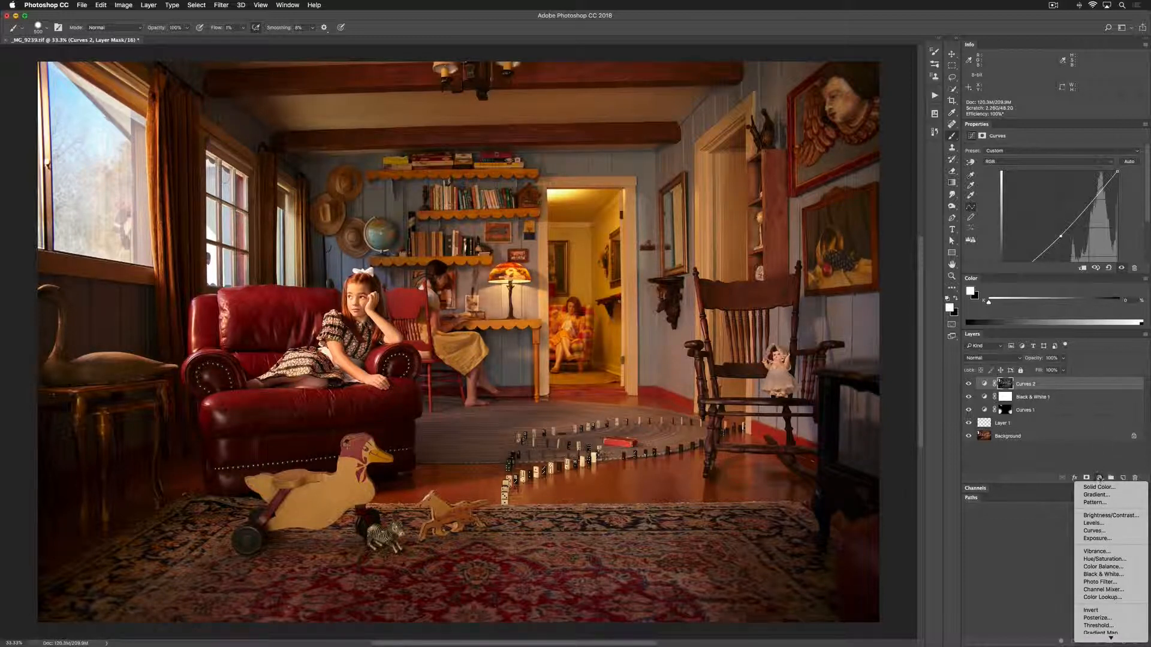
pyautogui.click(1098, 539)
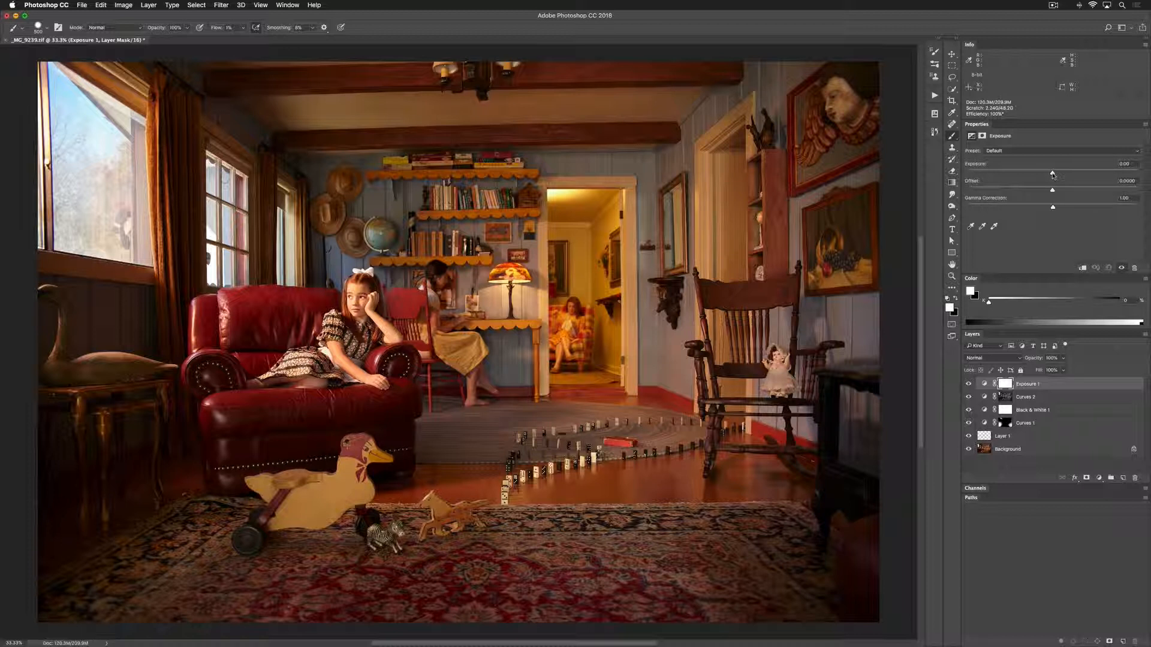
pyautogui.moveTo(1053, 175); pyautogui.dragTo(1054, 192)
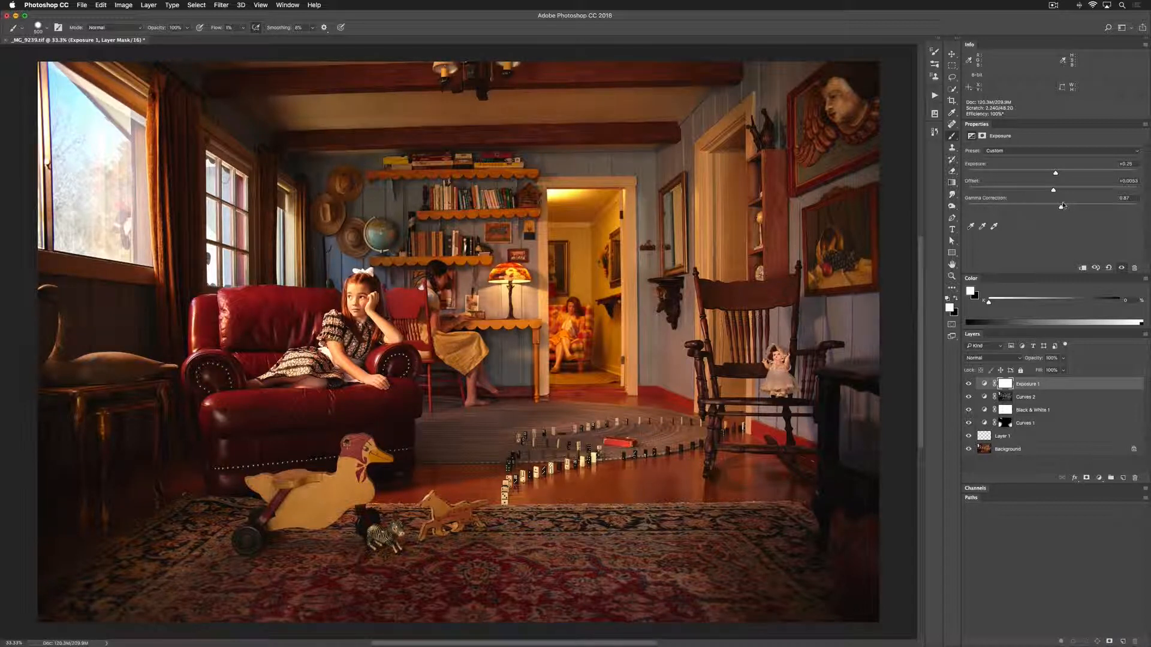
# Use Apply Image to fill the Exposure 1 mask with the inverted Merged RGB image in Multiply at 100% opacity
pyautogui.click(124, 6)
pyautogui.click(148, 141)
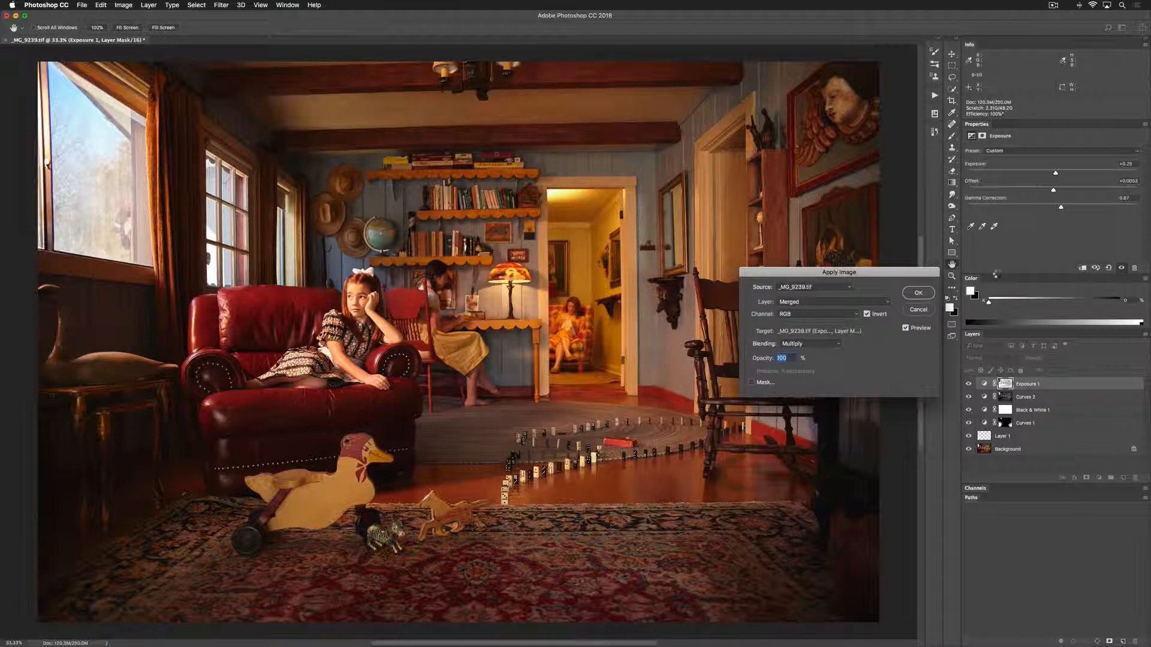
pyautogui.click(924, 293)
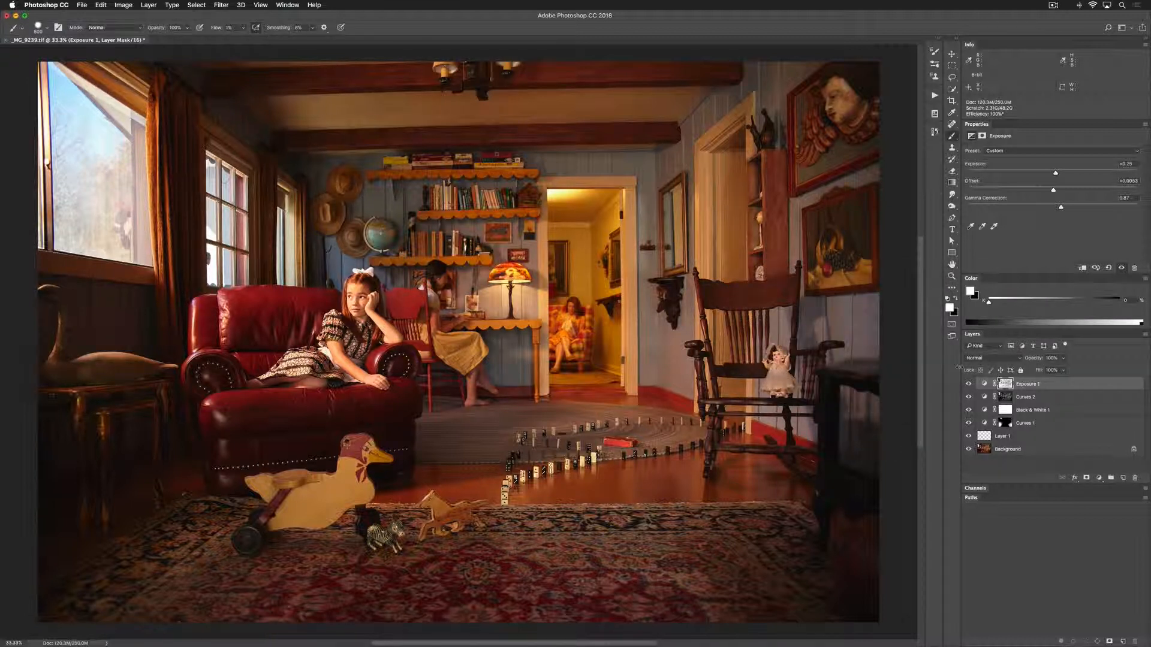
# Compare the photo with the Exposure 1 layer hidden and shown, and lower the layer's opacity to about 73%
pyautogui.click(969, 385)
pyautogui.click(969, 384)
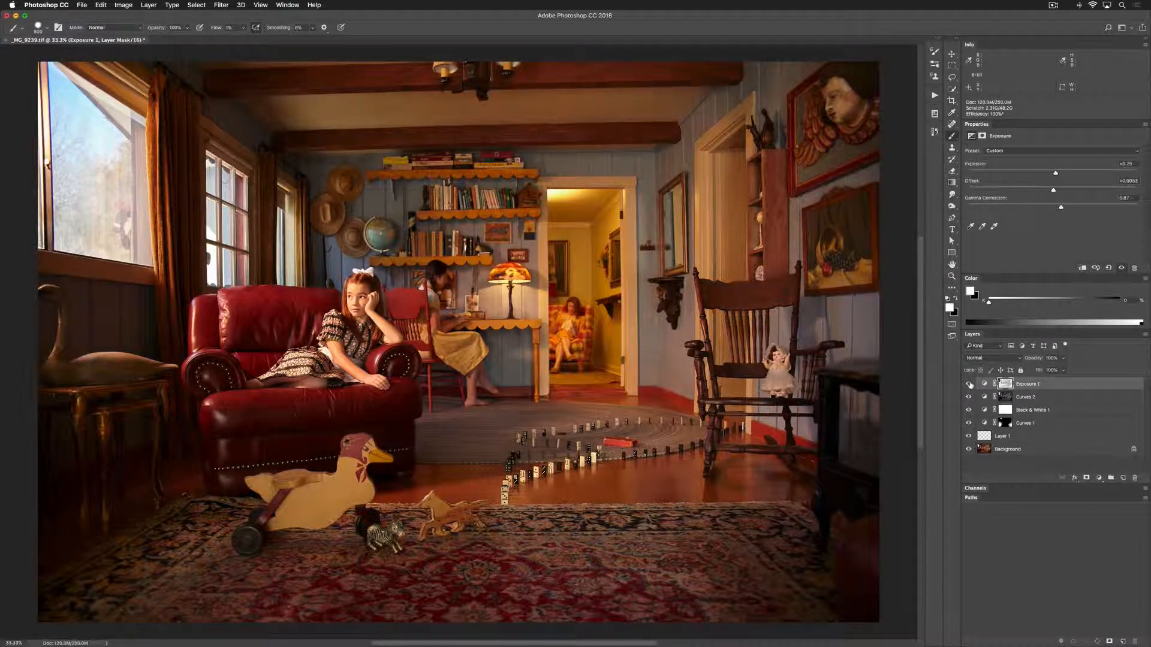
pyautogui.click(969, 384)
pyautogui.click(970, 385)
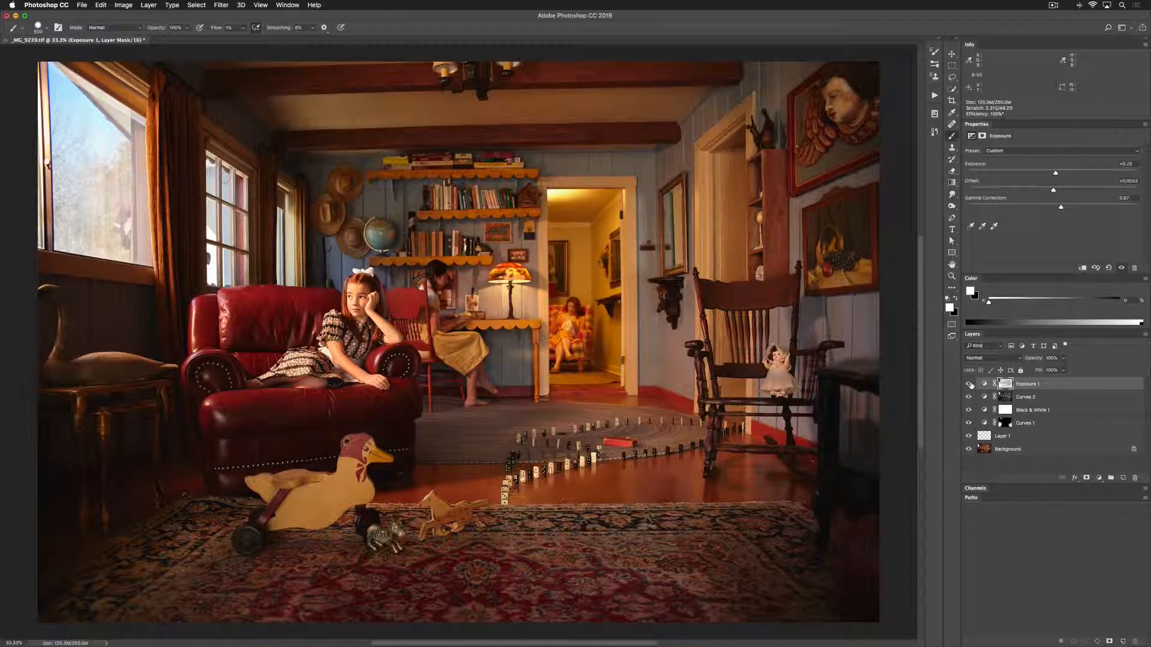
pyautogui.click(969, 384)
pyautogui.click(969, 384)
pyautogui.click(969, 385)
pyautogui.click(970, 385)
pyautogui.click(1059, 371)
pyautogui.click(970, 385)
# Group the adjustment layers from Exposure 1 down to Curves 1 and name the group Luminosity
pyautogui.keyDown('shift'); pyautogui.click(1037, 427); pyautogui.keyUp('shift')
pyautogui.press('super+g')
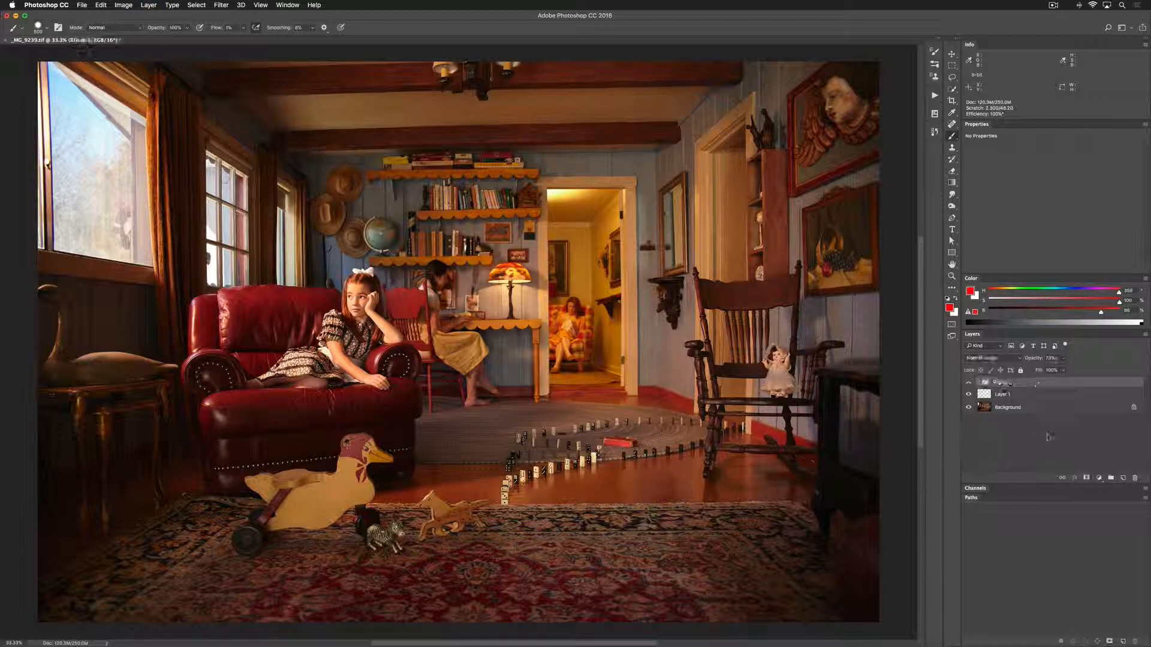
pyautogui.doubleClick(1002, 384)
pyautogui.write('G')
pyautogui.write('uminosity')
pyautogui.press('Return')
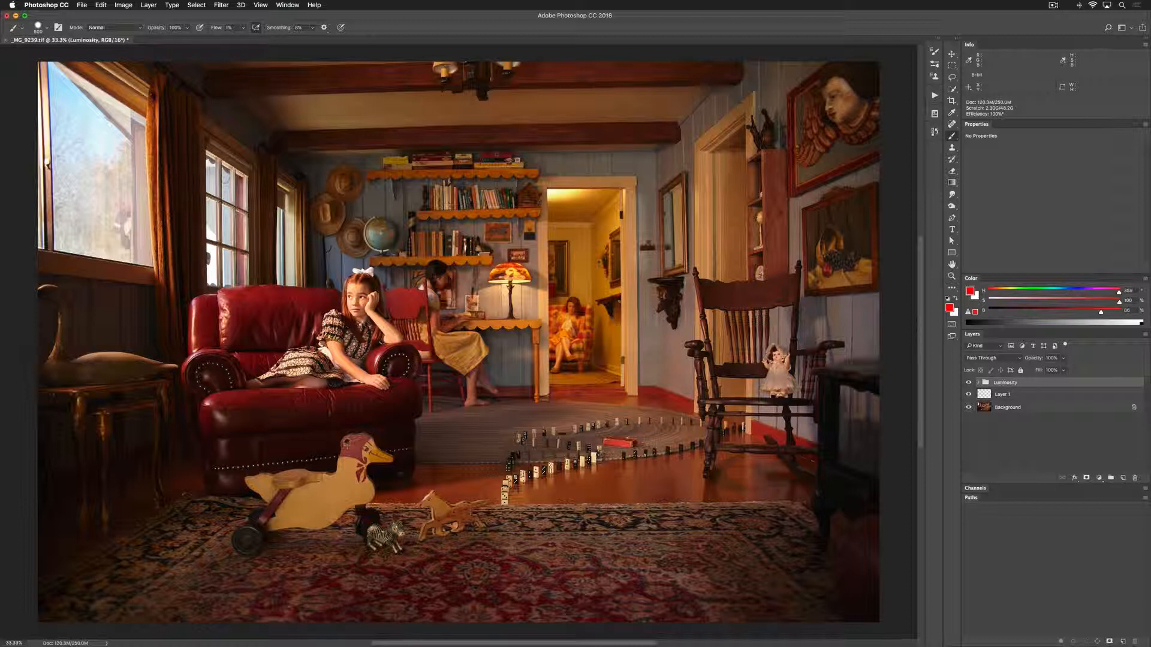
# Compare the photo with the Luminosity group hidden and shown
pyautogui.click(968, 383)
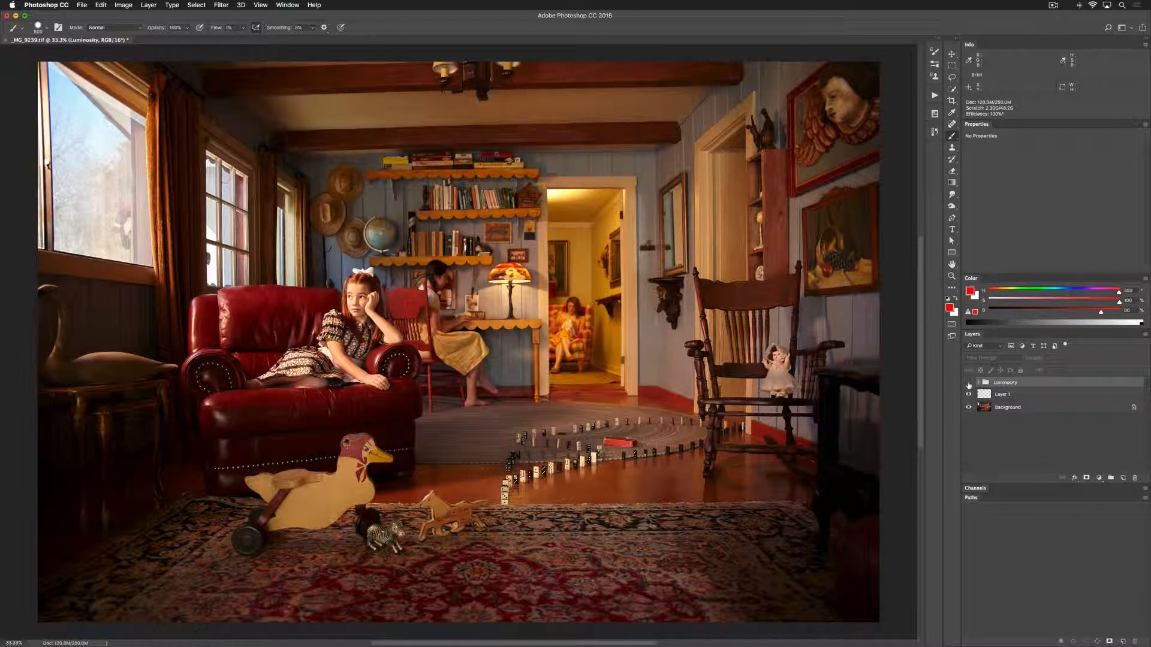
pyautogui.click(968, 383)
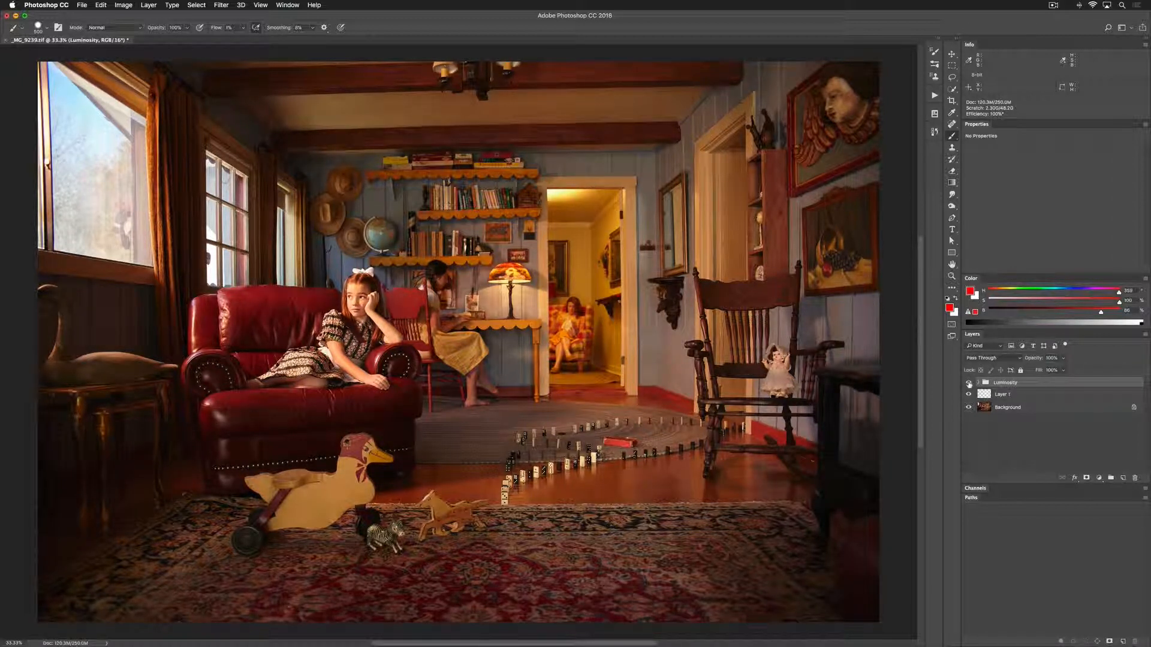